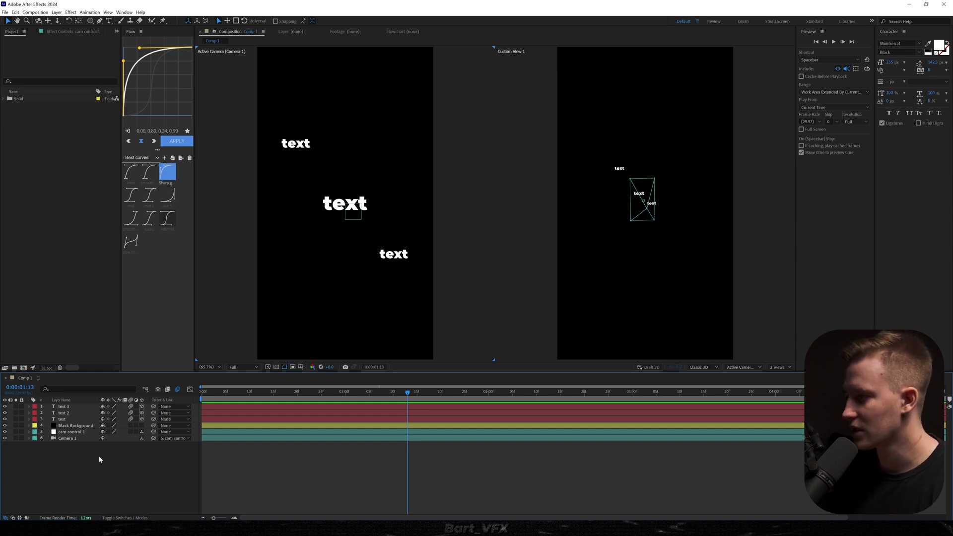
Examine the text, background, null and camera layers, inspect the 3D arrangement from the custom view, and preview the camera animation.
click(72, 438)
click(71, 432)
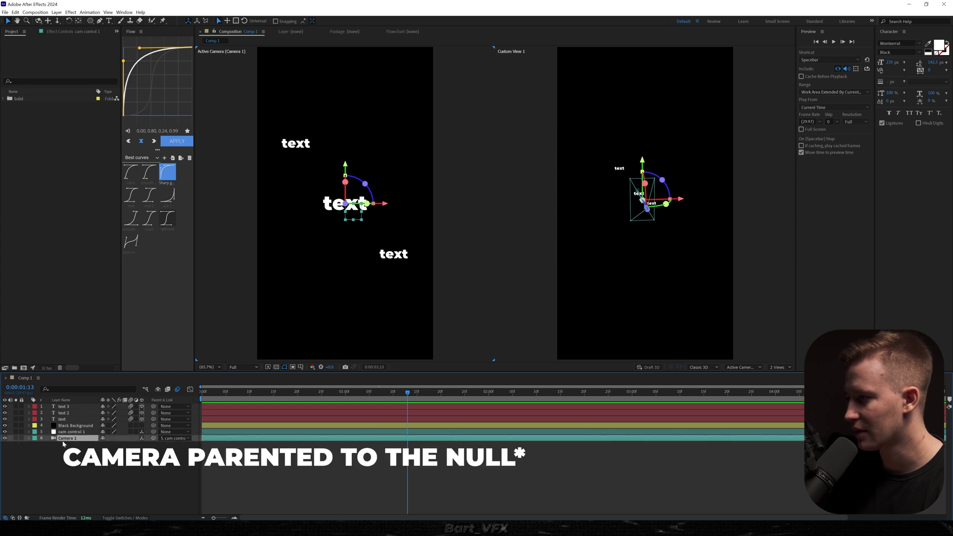
click(87, 426)
click(73, 419)
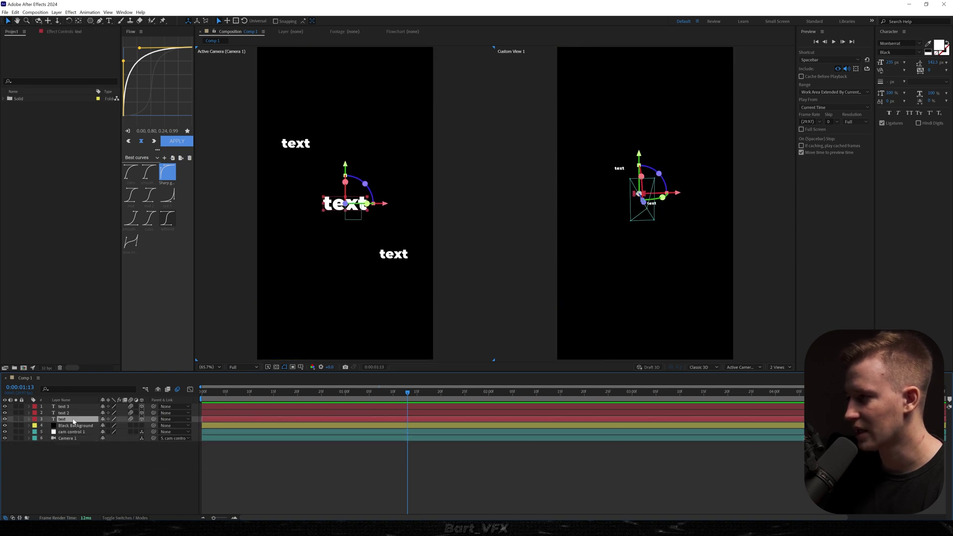
click(72, 407)
click(72, 414)
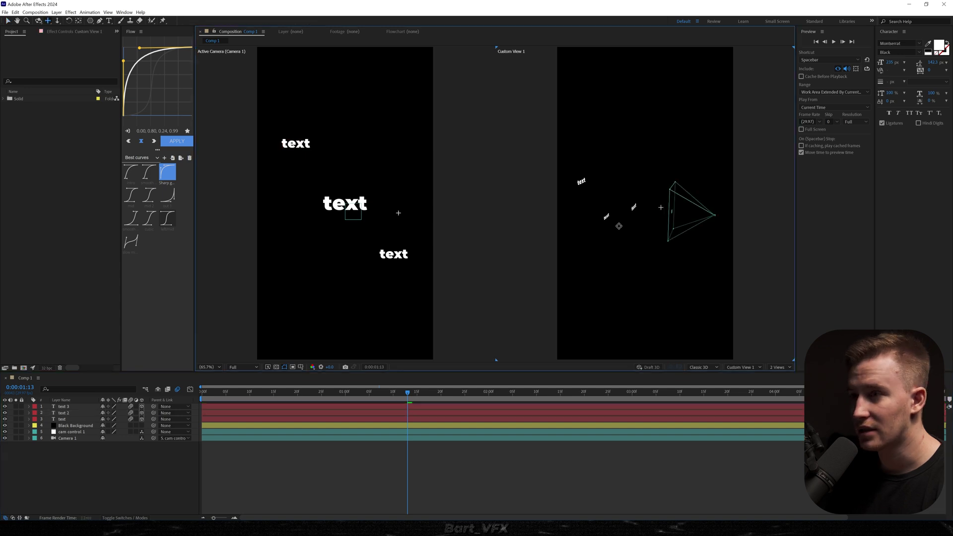
drag(618, 226, 649, 224)
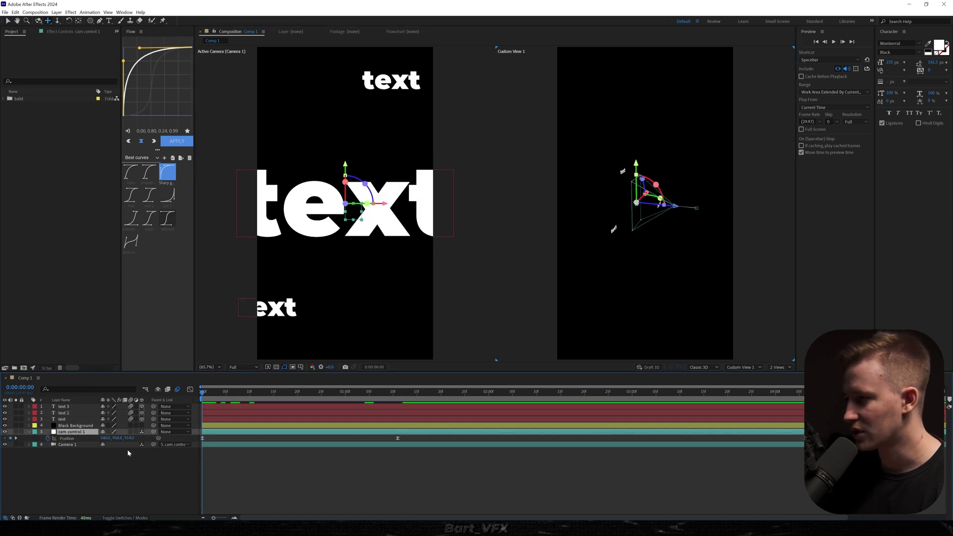
key(space)
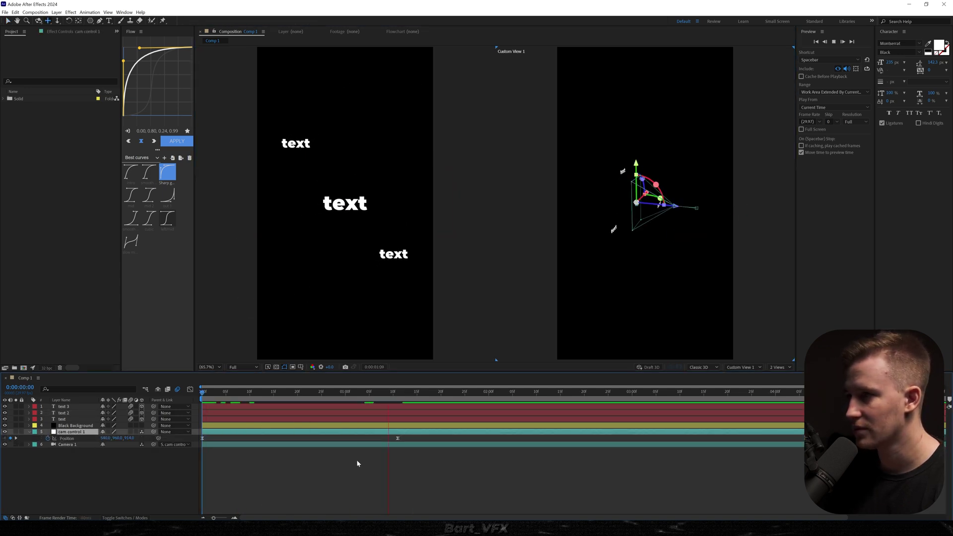
click(73, 471)
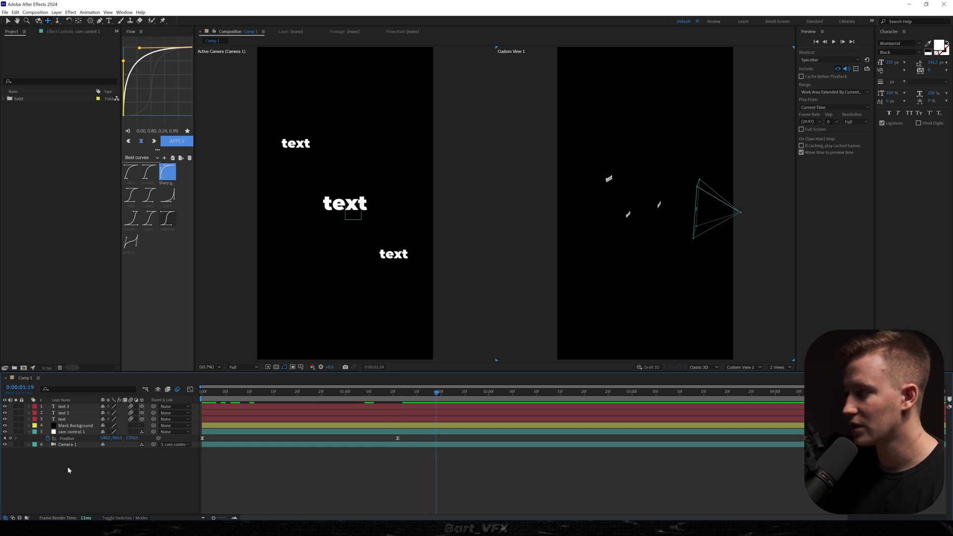
Create a new adjustment layer above all layers and apply the Invert effect to it.
right_click(67, 463)
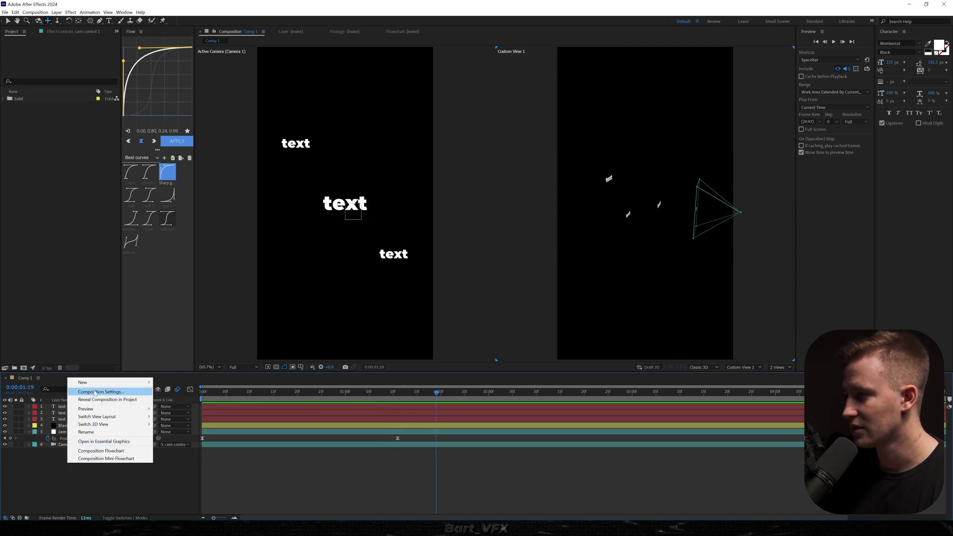
mouse_move(83, 383)
click(179, 438)
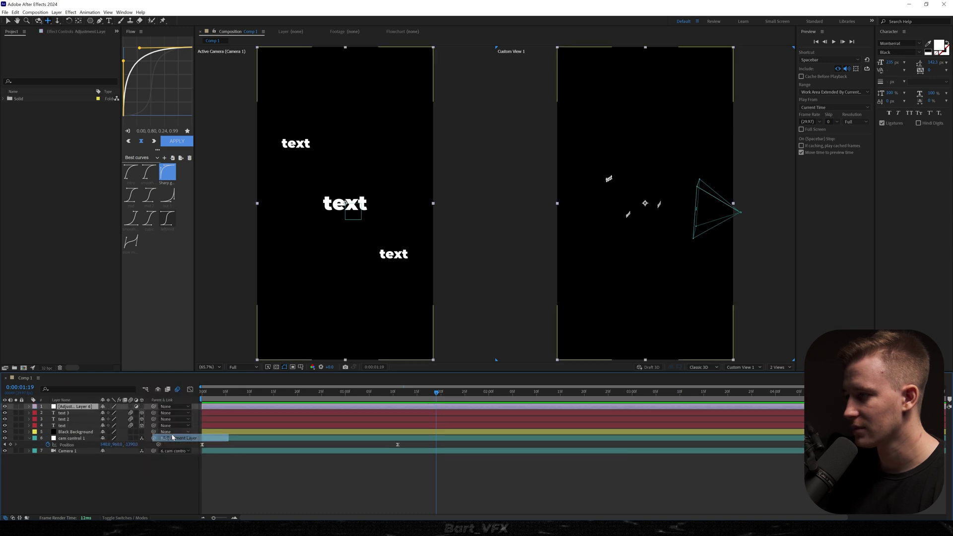
key(ctrl+space)
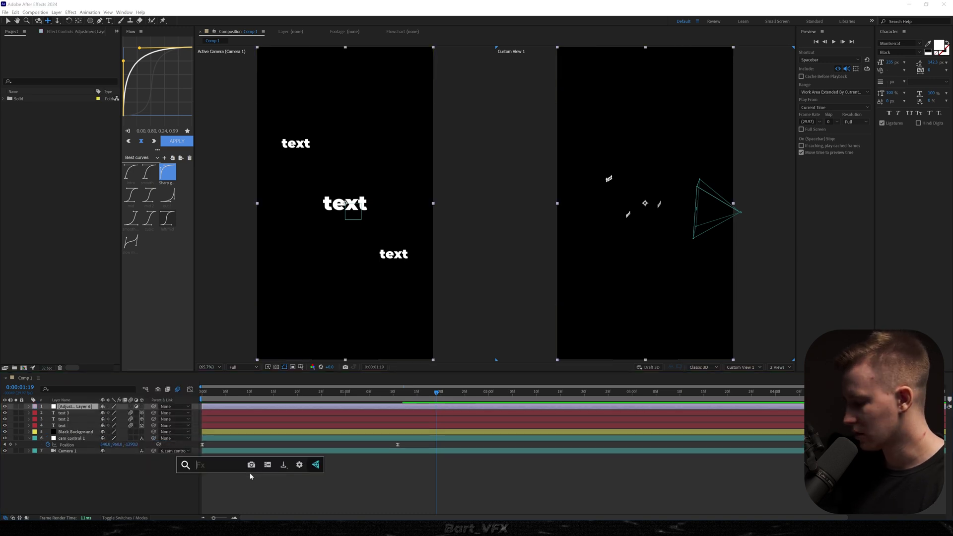
text(tint)
key(Return)
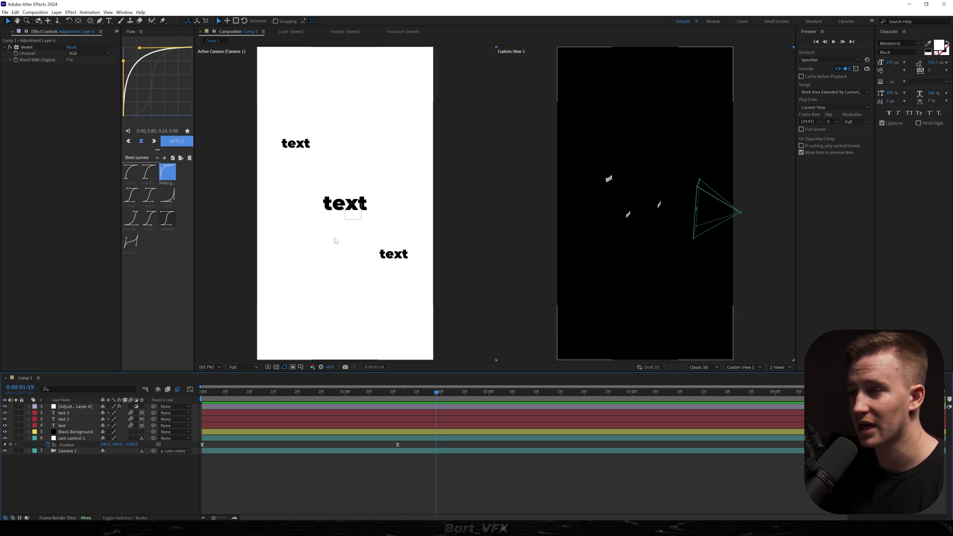
click(391, 255)
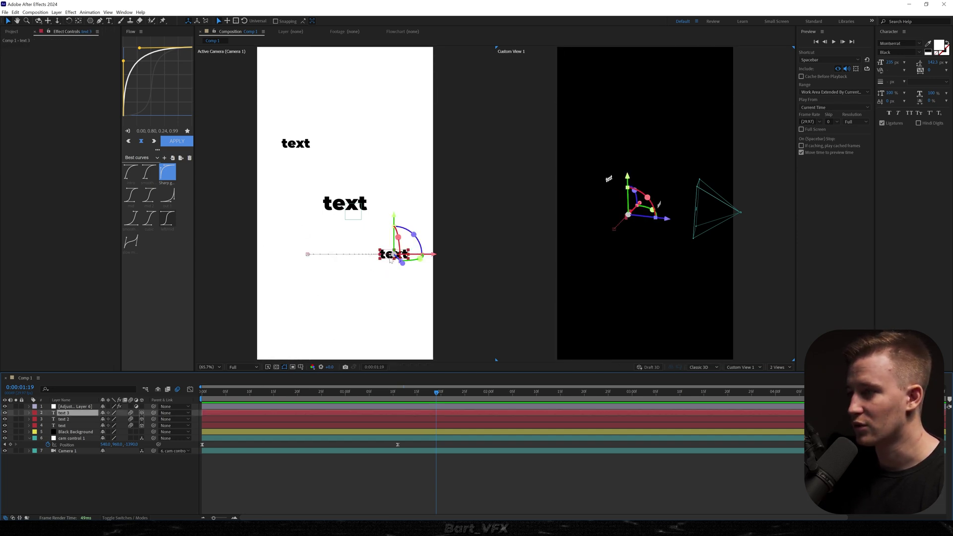
click(69, 407)
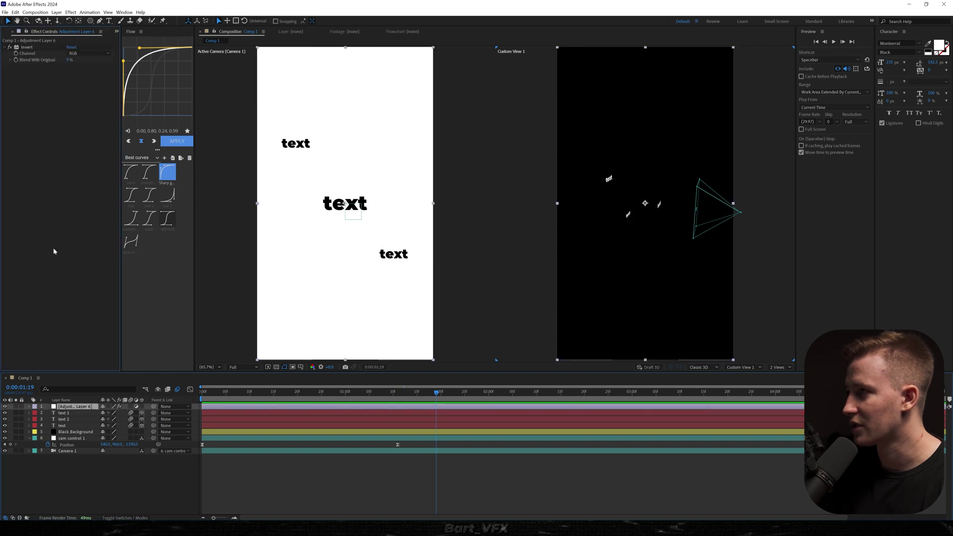
key(ctrl+space)
text(tint)
key(Return)
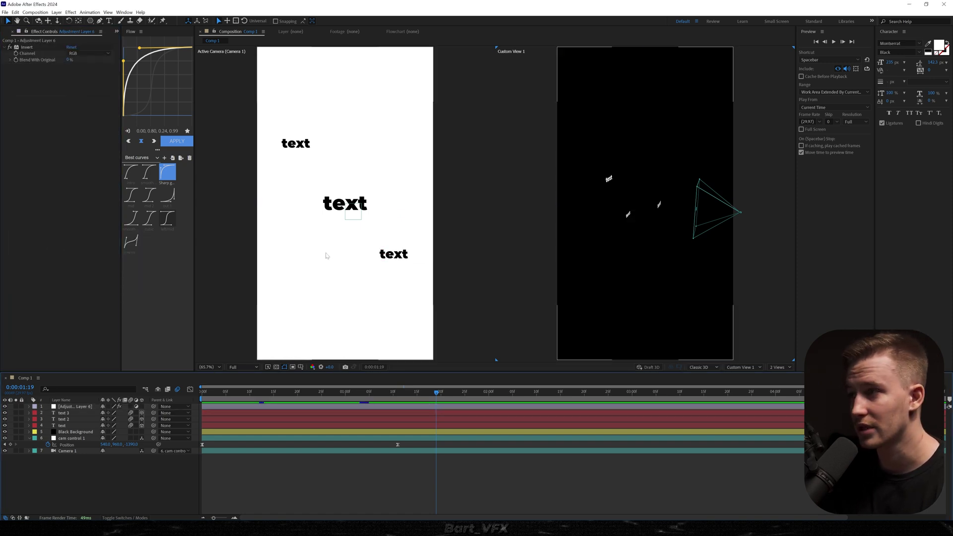
Animate the Invert layer's position from X 1749 outside the frame at frame 0 to the composition centre at frame 24, and preview it.
drag(224, 407, 367, 406)
click(226, 395)
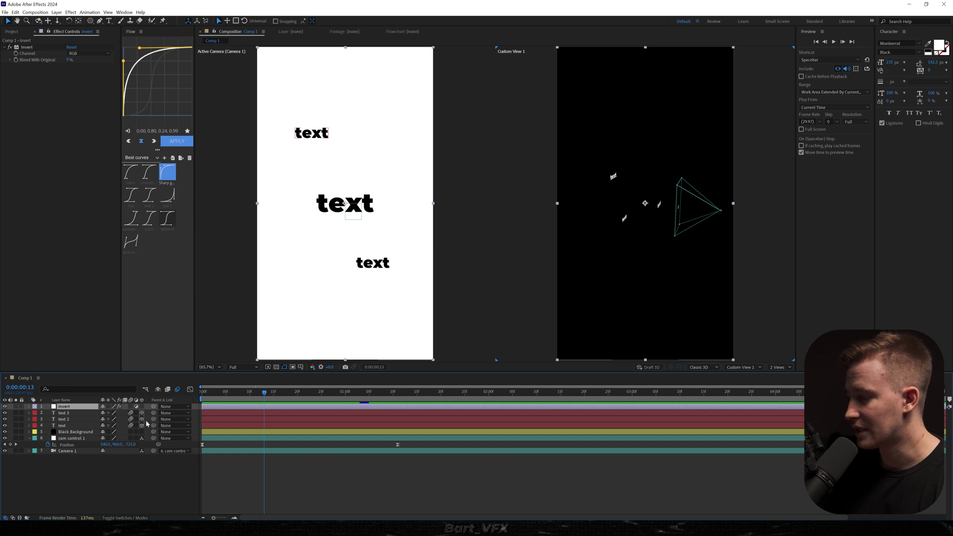
key(p)
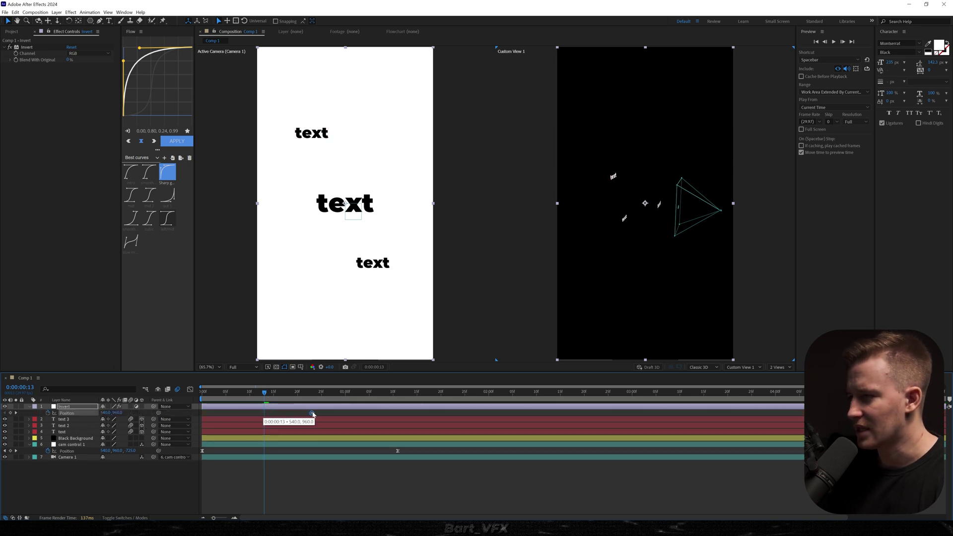
drag(257, 397, 187, 408)
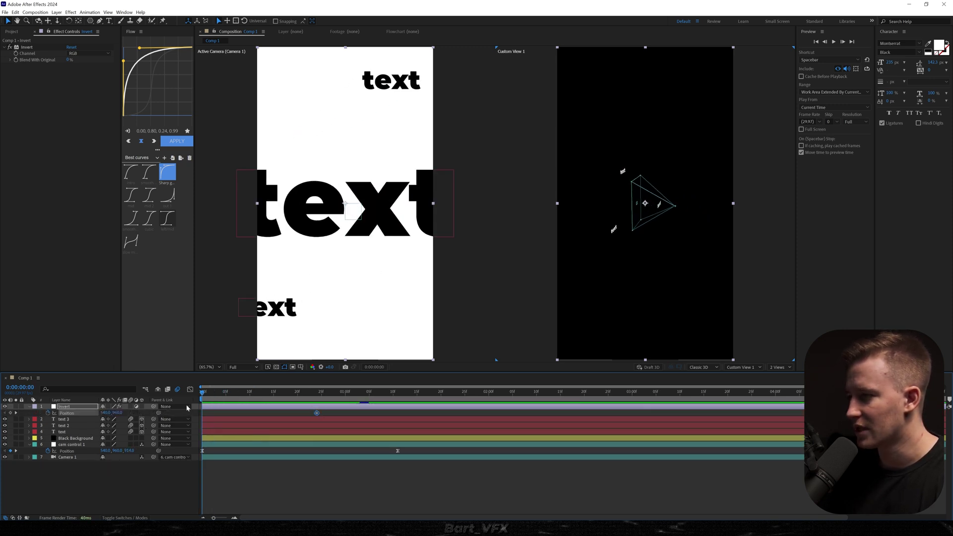
drag(103, 415, 425, 405)
key(space)
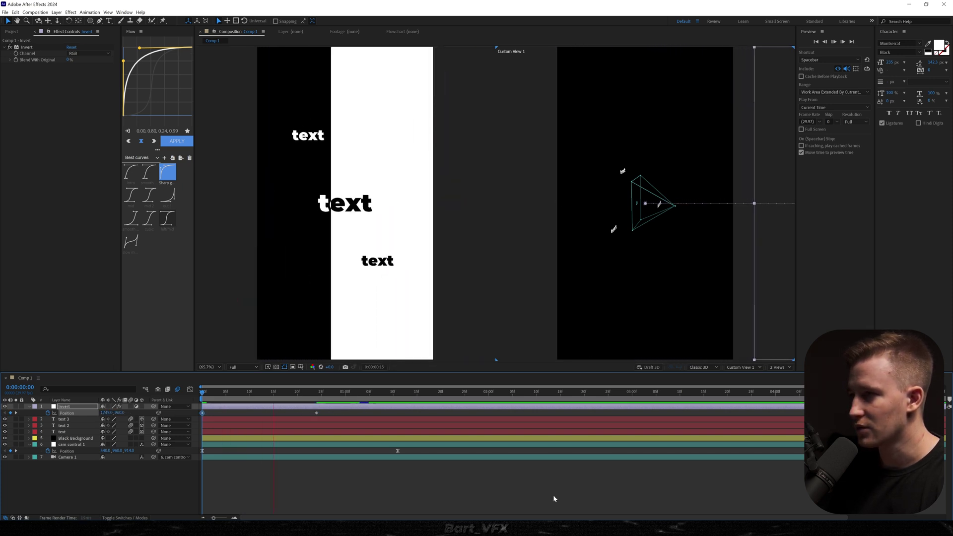
key(space)
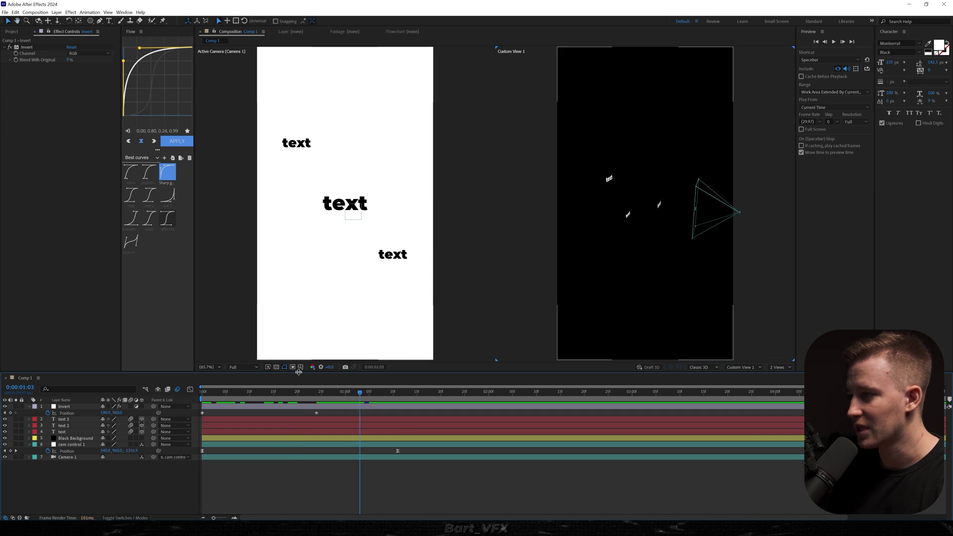
Apply Easy Ease to both position keyframes of the Invert layer.
drag(209, 396, 181, 399)
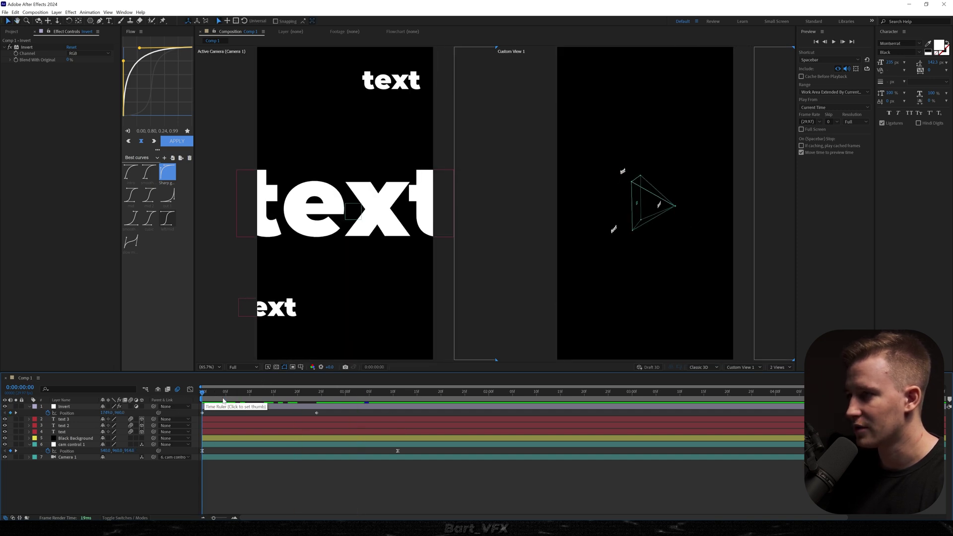
click(350, 396)
drag(340, 411, 205, 421)
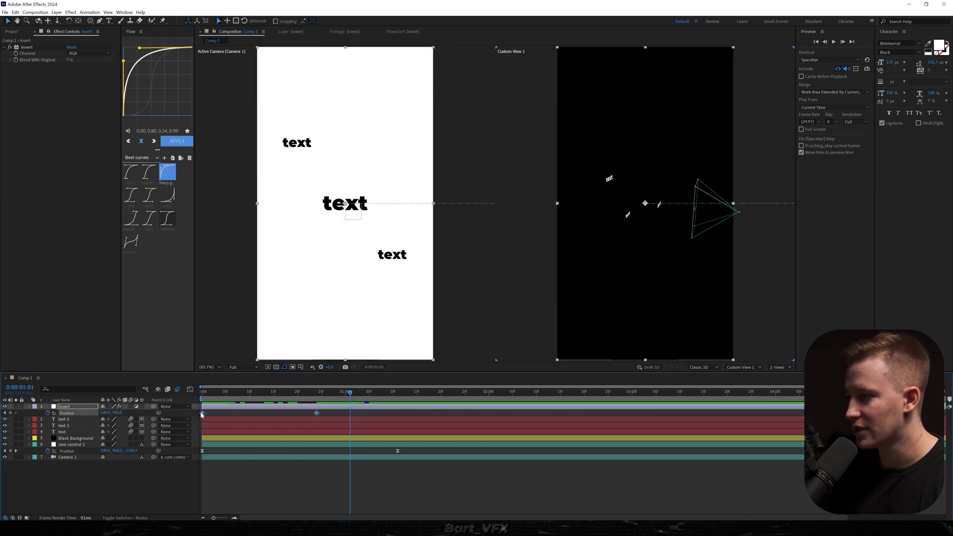
right_click(202, 414)
mouse_move(239, 514)
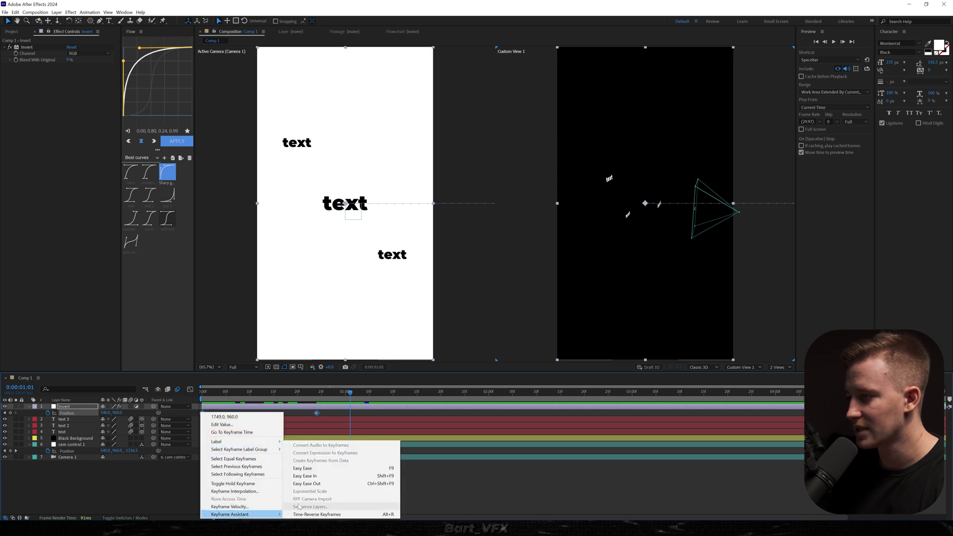
click(308, 468)
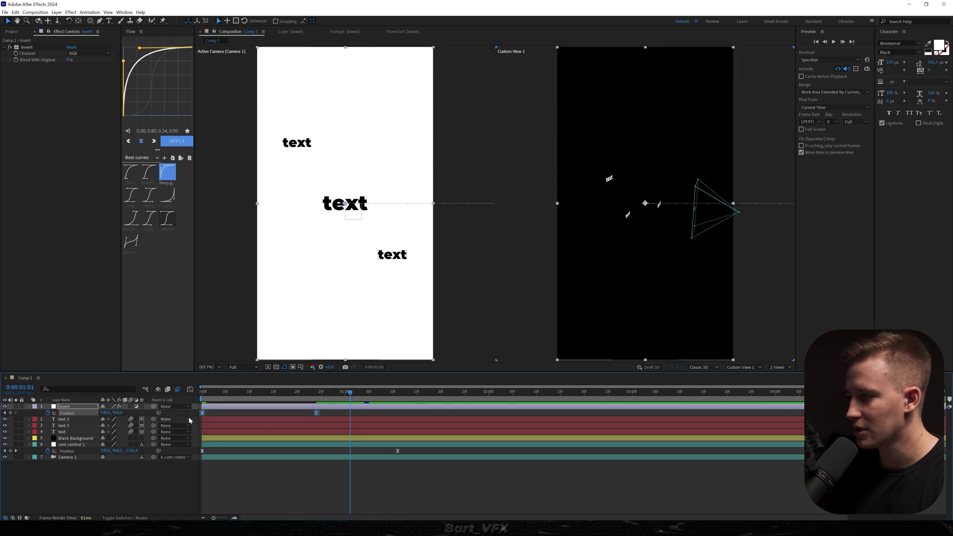
Shape the position speed graph of the Invert layer into an early peak with a long, gradual slowdown.
click(191, 390)
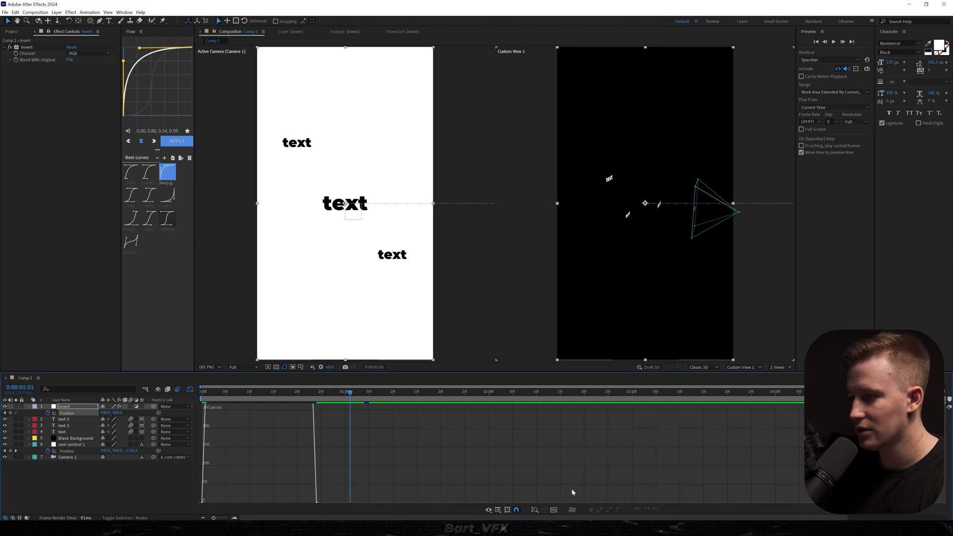
click(554, 511)
drag(338, 448, 251, 494)
scroll(223, 451, up, 3)
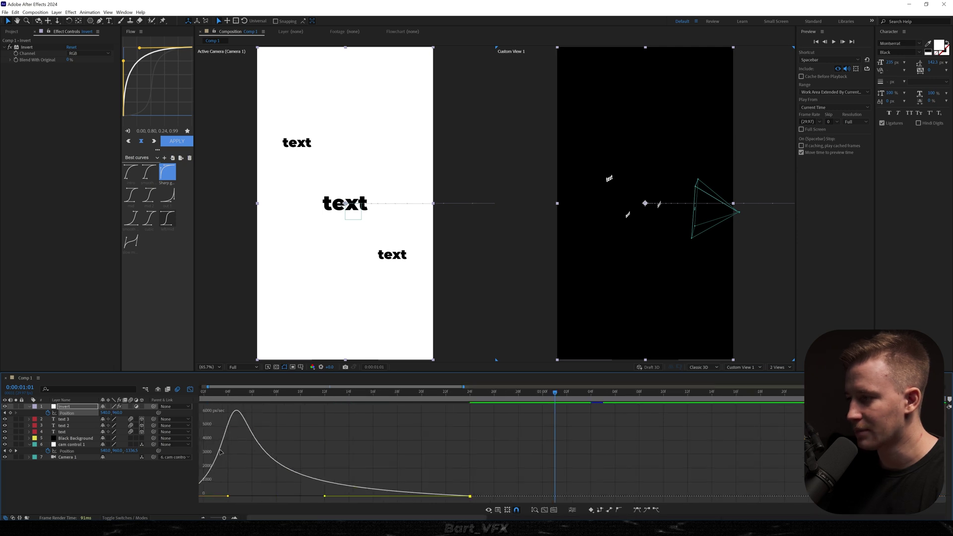
scroll(238, 471, left, 2)
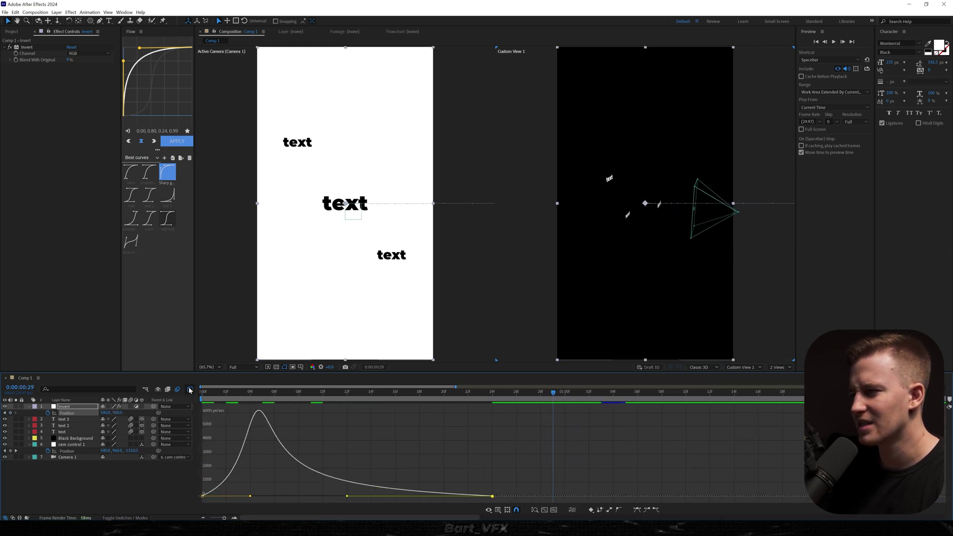
key(shift+F3)
Preview the eased inversion wipe from the start of the composition.
key(space)
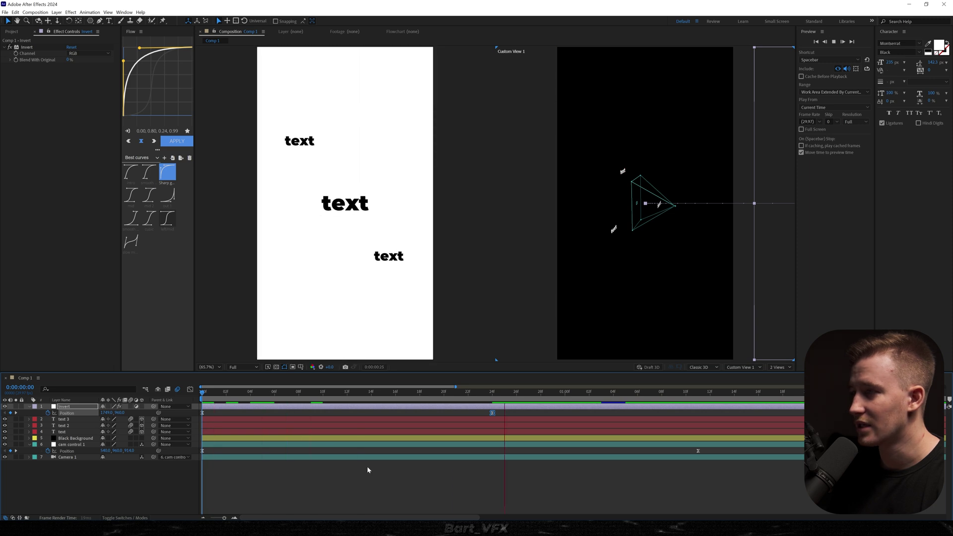
key(space)
key(space)
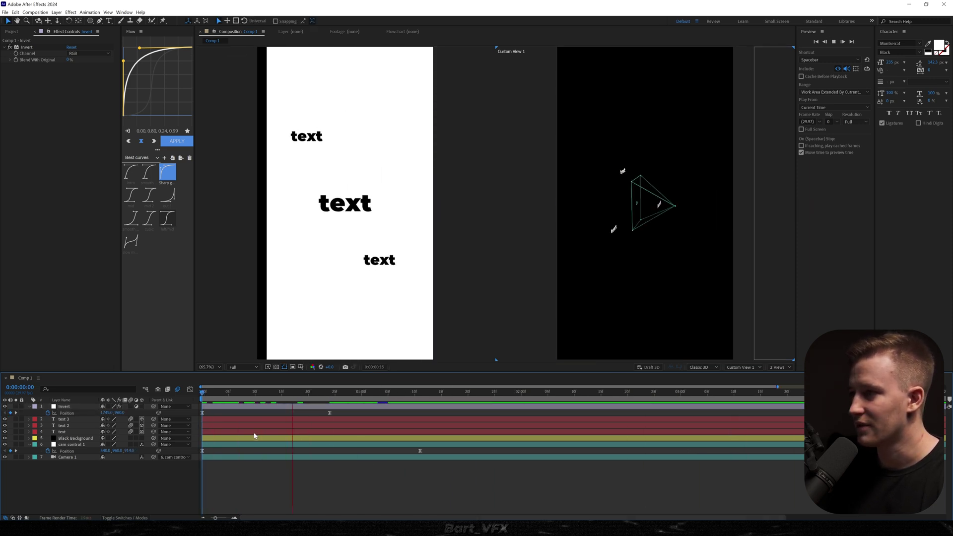
key(space)
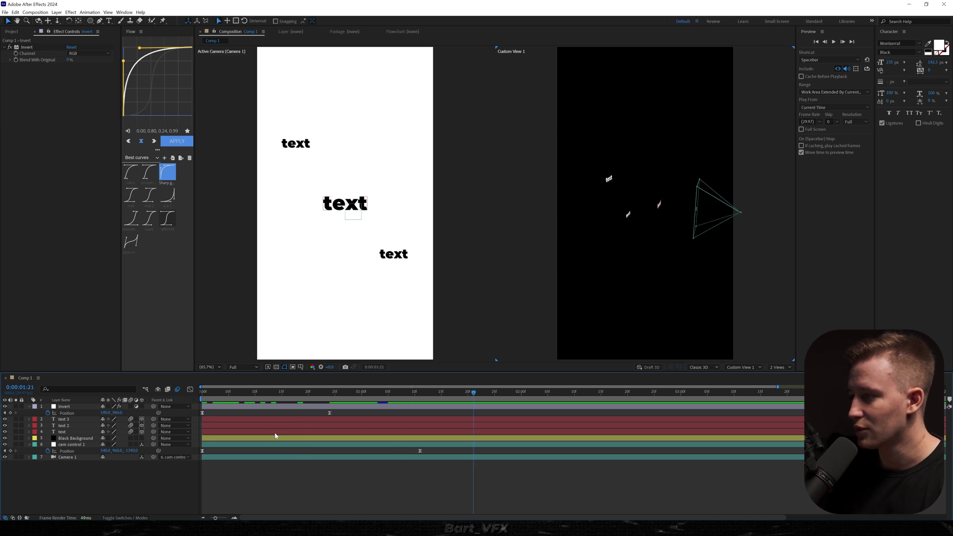
Remove the Invert layer's position keyframes and reset its position.
click(109, 413)
right_click(109, 413)
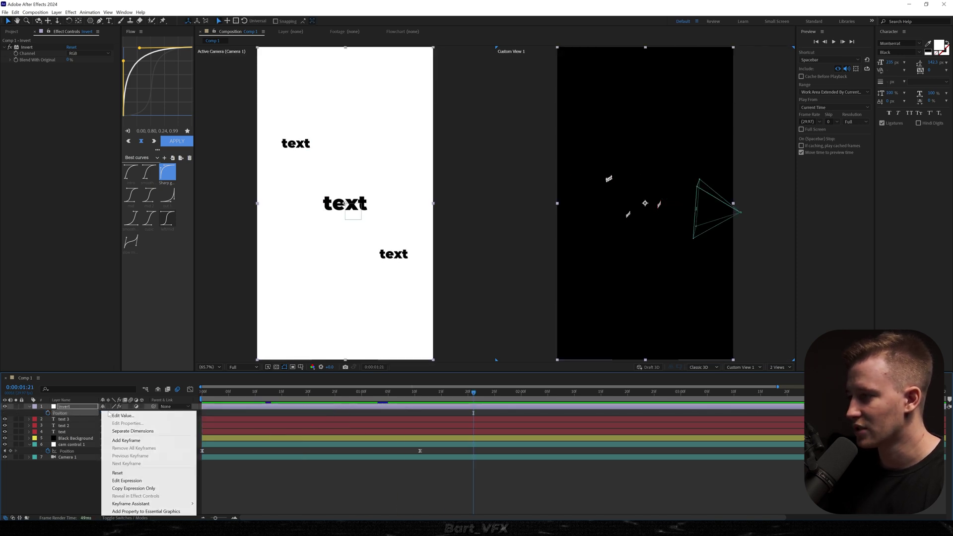
click(115, 474)
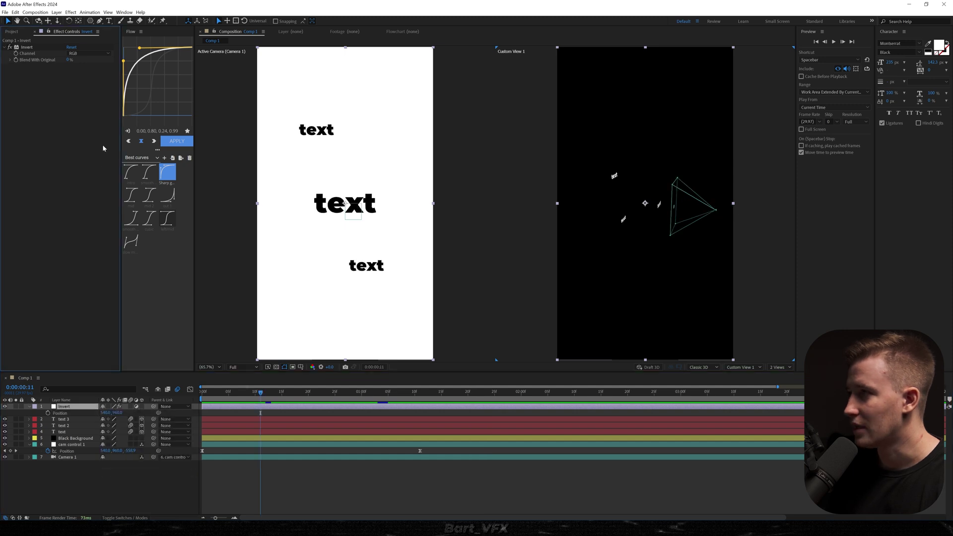
Draw a small circular mask on the Invert layer at the composition centre using the Ellipse tool.
click(90, 20)
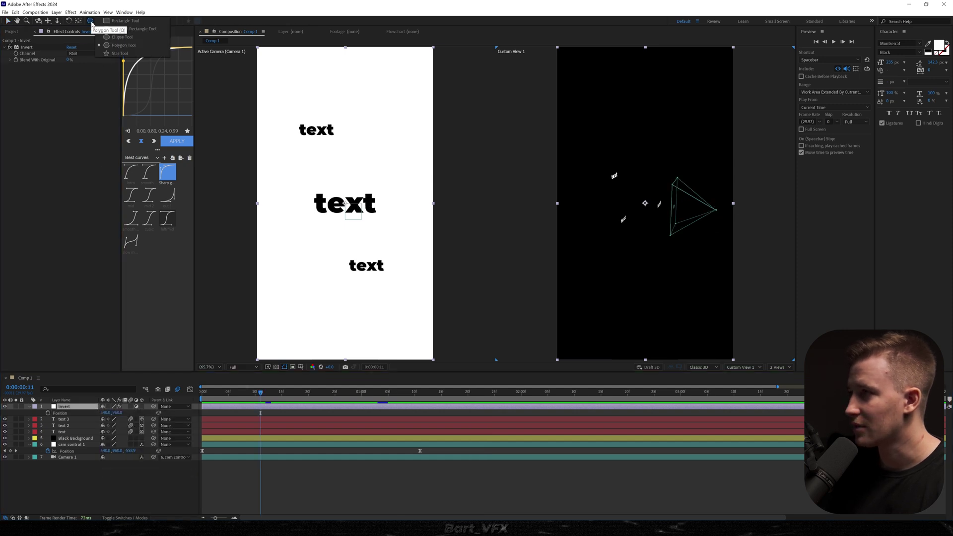
click(119, 38)
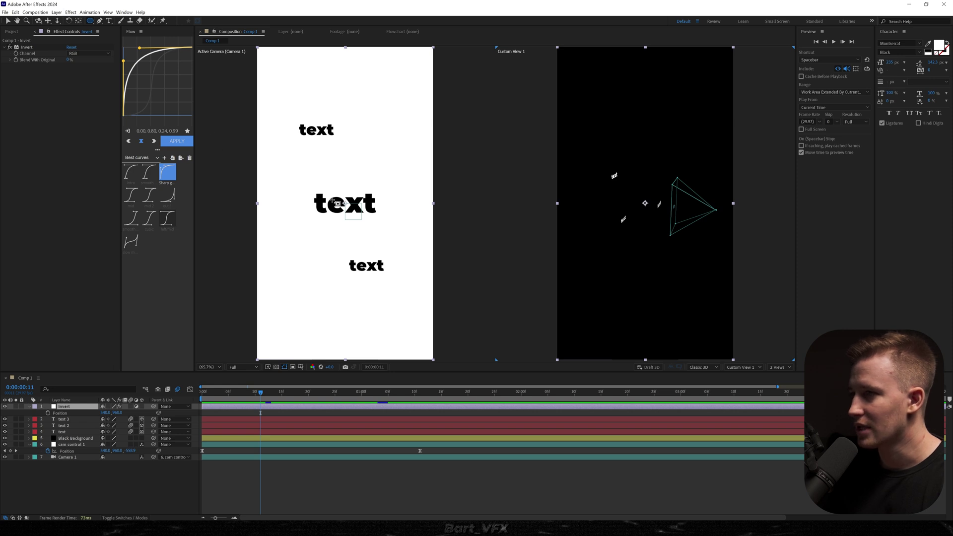
drag(350, 204, 341, 200)
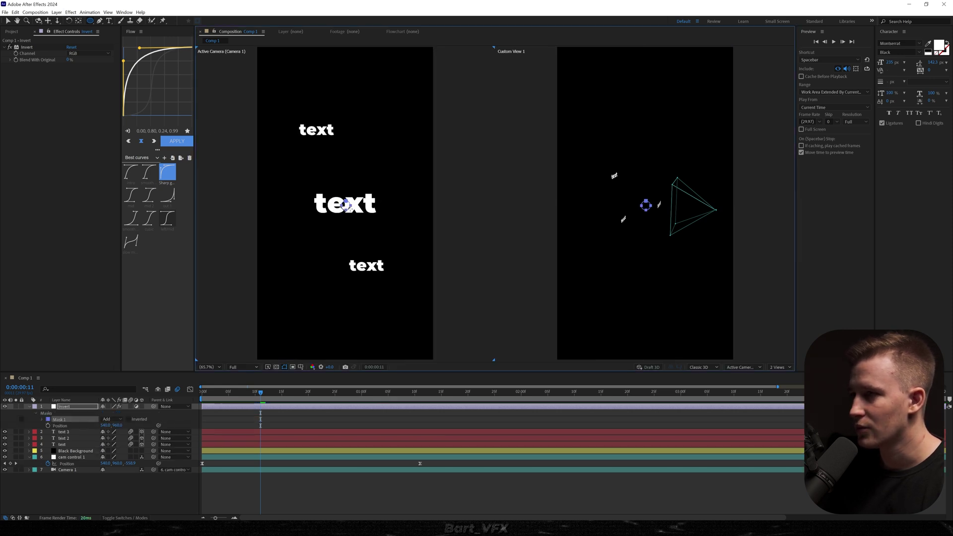
Adjust the circular mask so it is centred on the middle text and enlarged to cover its inner letters.
key(v)
key(slash)
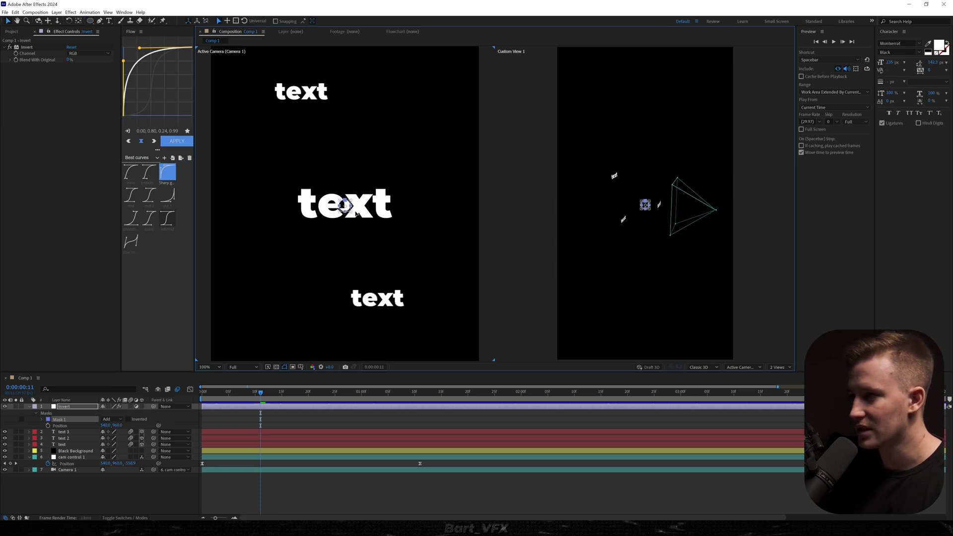
mouse_move(355, 213)
mouse_down()
mouse_move(395, 244)
mouse_move(352, 224)
mouse_up()
click(102, 484)
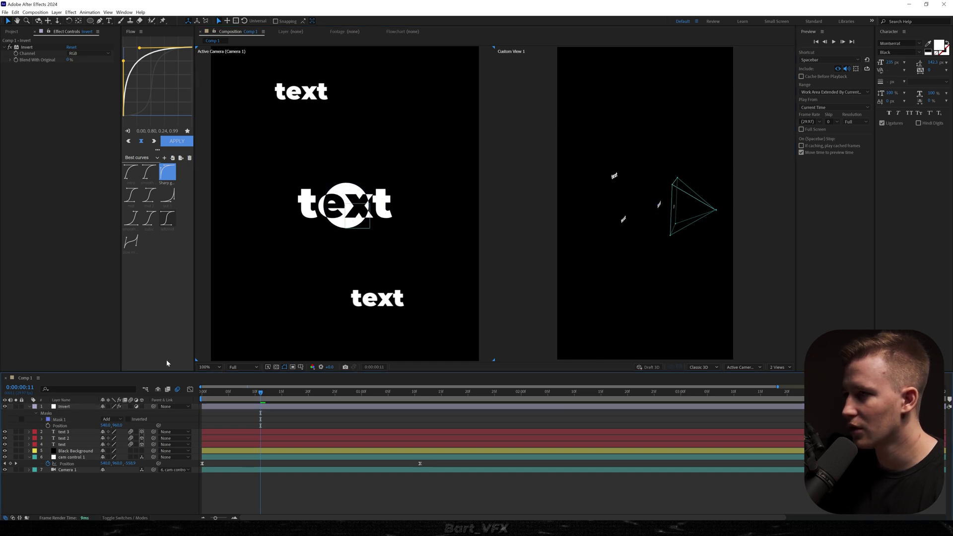
Set the circular mask's expansion to -97 pixels and keyframe it at the start of the composition.
click(41, 419)
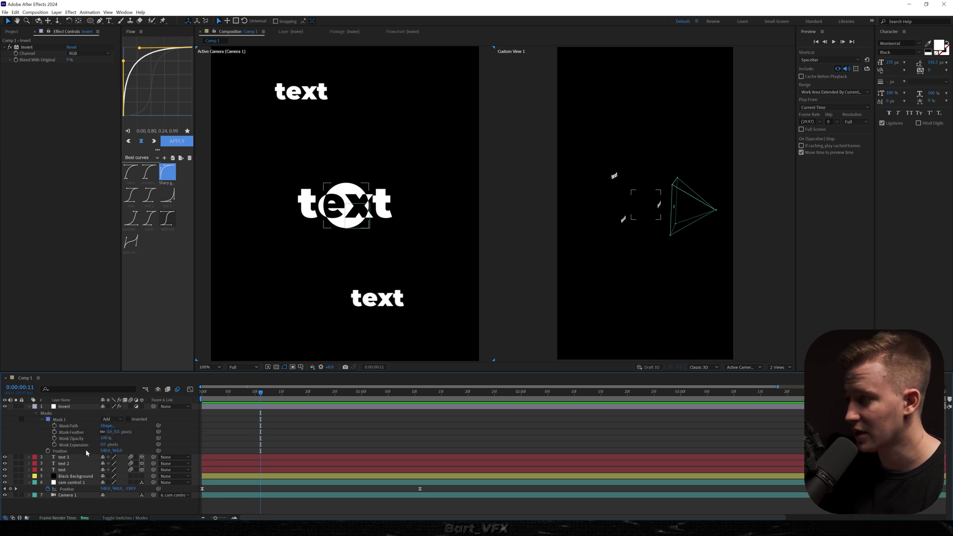
drag(104, 446, 93, 445)
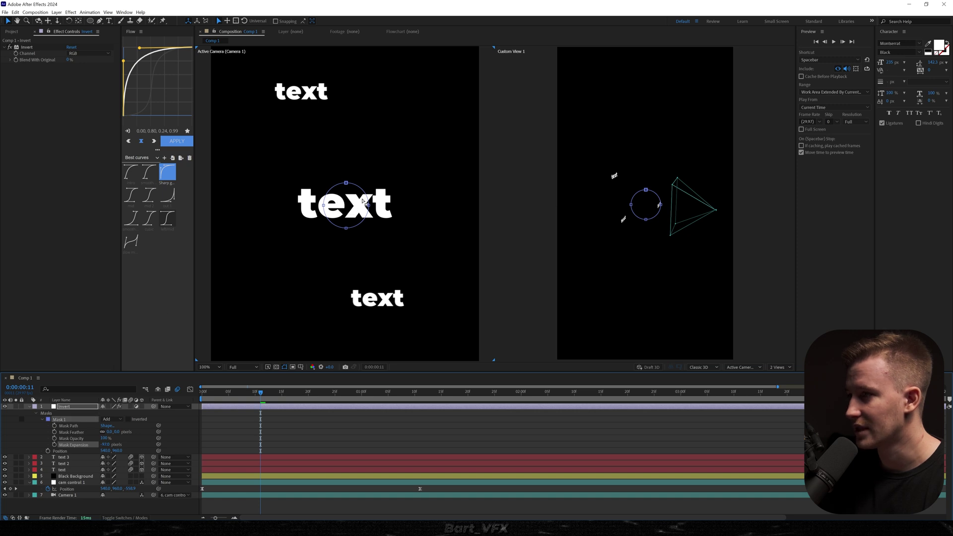
click(55, 445)
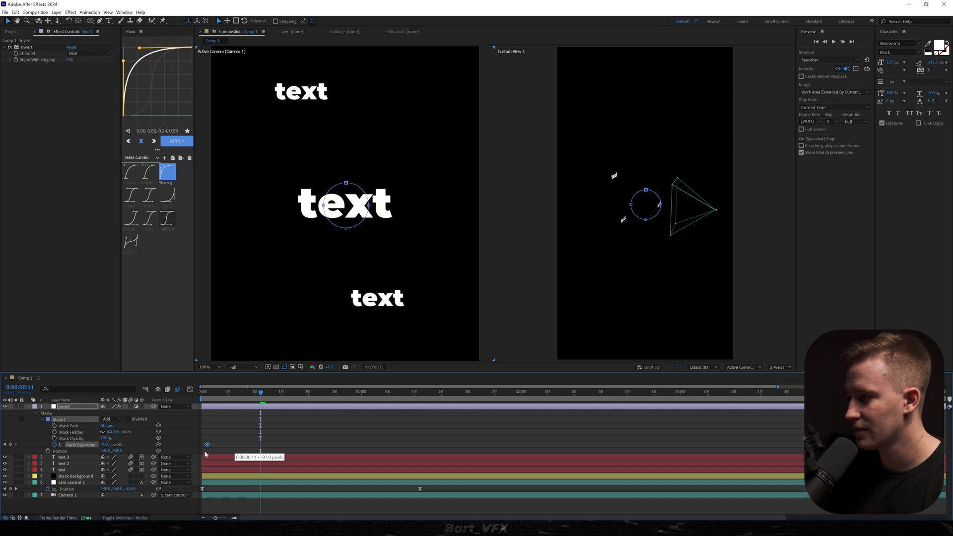
Keyframe an enlarged mask expansion at 0:00:01:02 so the circle covers the whole composition.
drag(263, 393, 370, 403)
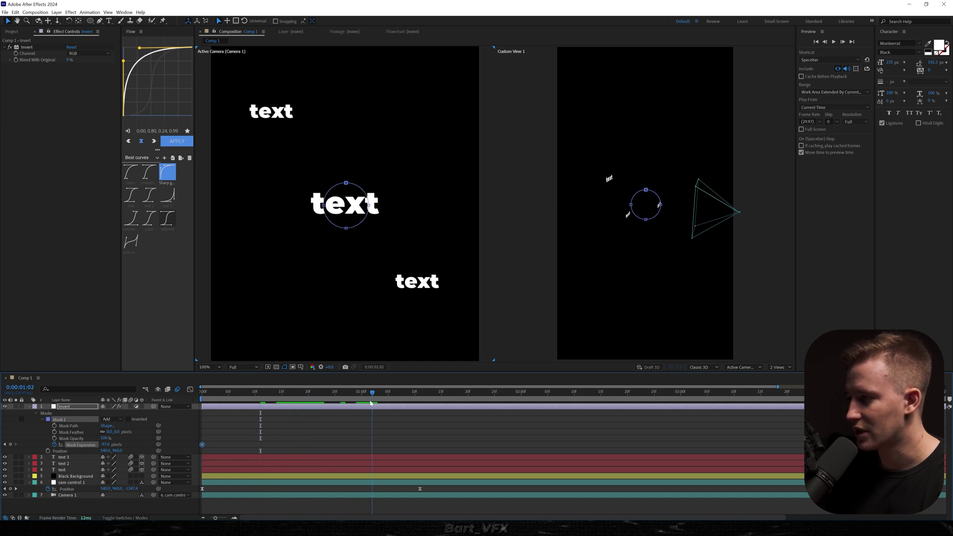
drag(135, 445, 464, 442)
key(comma)
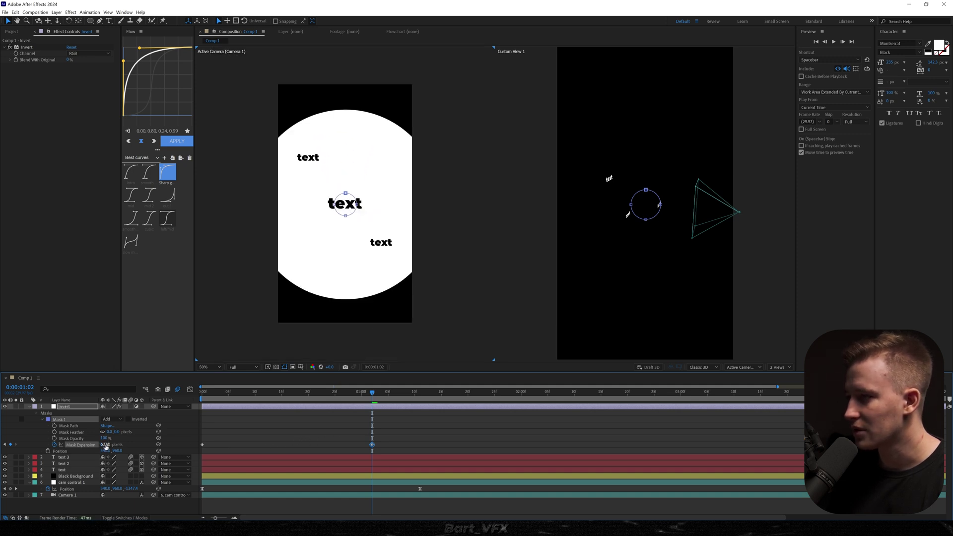
drag(105, 445, 219, 437)
click(221, 434)
Preview the expanding circular inversion from the start of the composition.
drag(317, 394, 23, 425)
key(space)
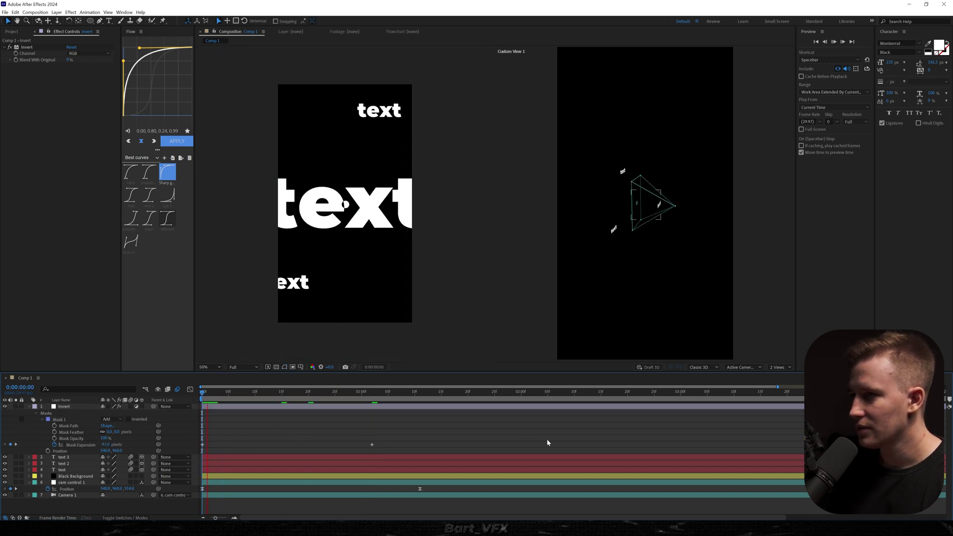
key(space)
Ease both mask expansion keyframes and lengthen the end keyframe's influence in the speed graph for a fast start with a long slowdown.
drag(396, 441, 197, 451)
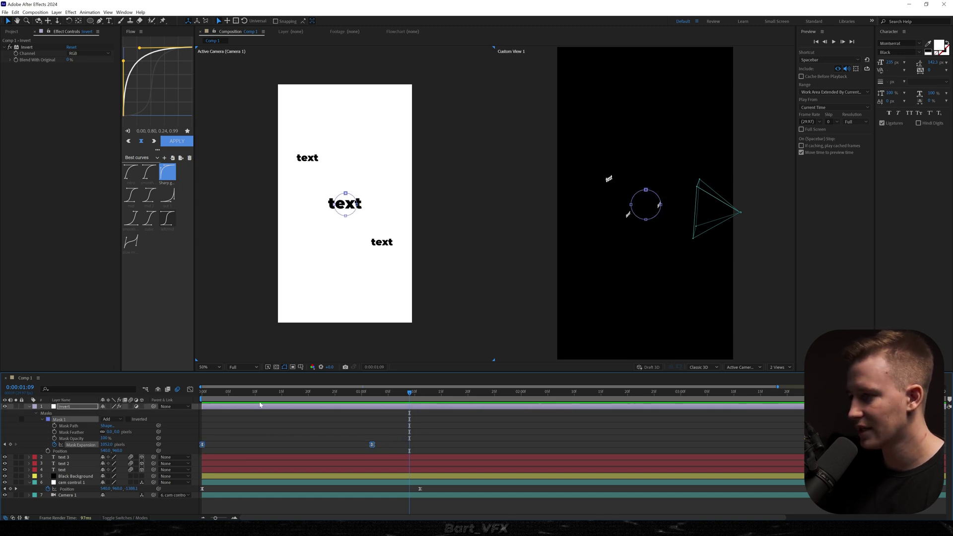
click(190, 390)
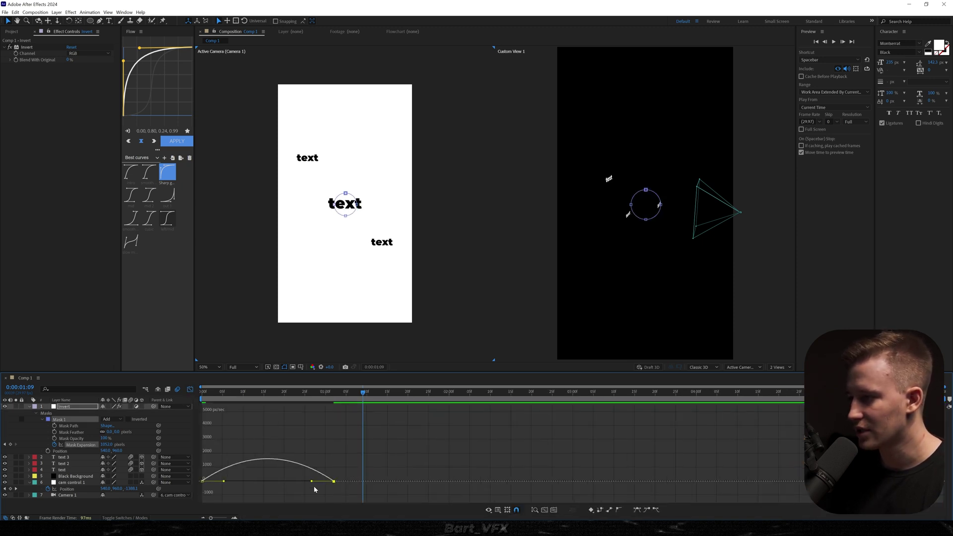
drag(312, 482, 259, 487)
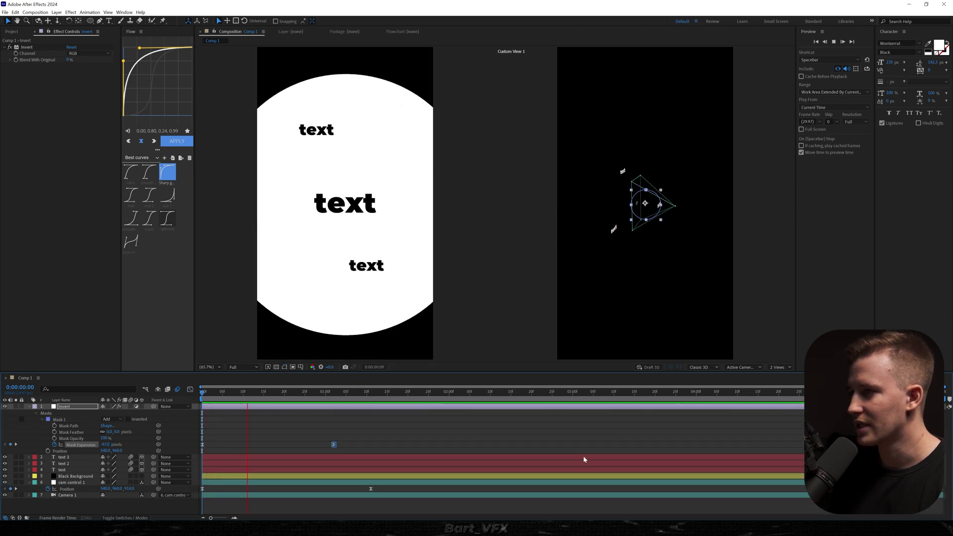
click(338, 394)
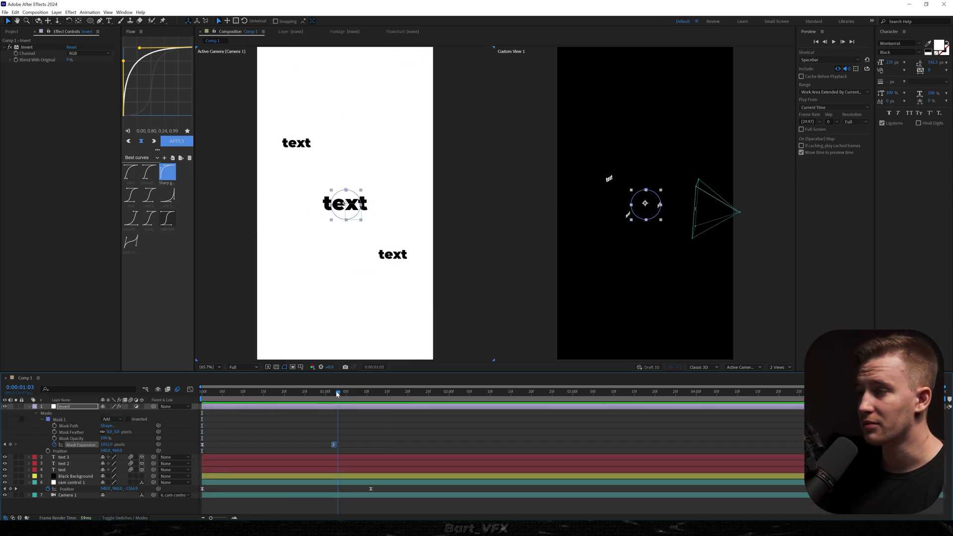
Move the circular mask to the lower-left of the composition and increase its expansion at 0:00:01:02 to cover the full frame.
drag(336, 393, 201, 401)
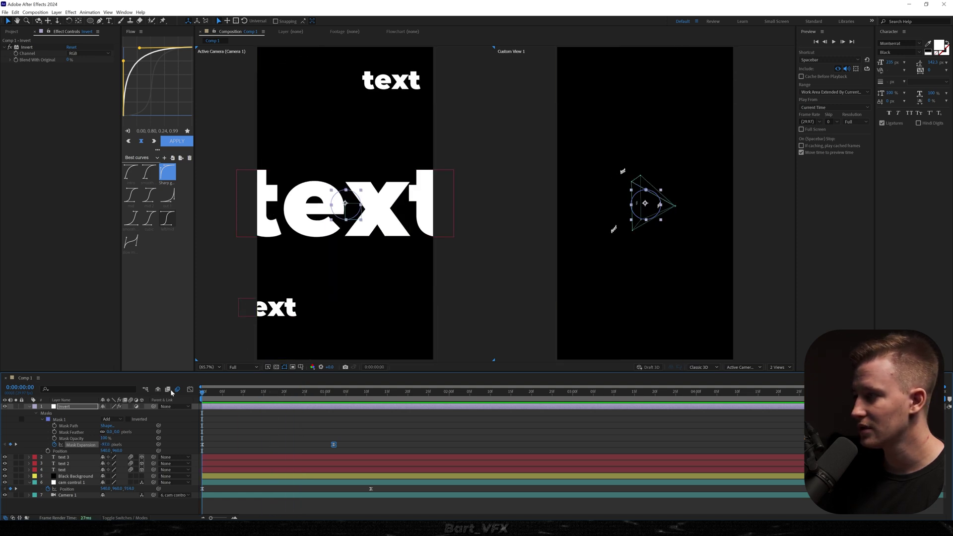
click(58, 420)
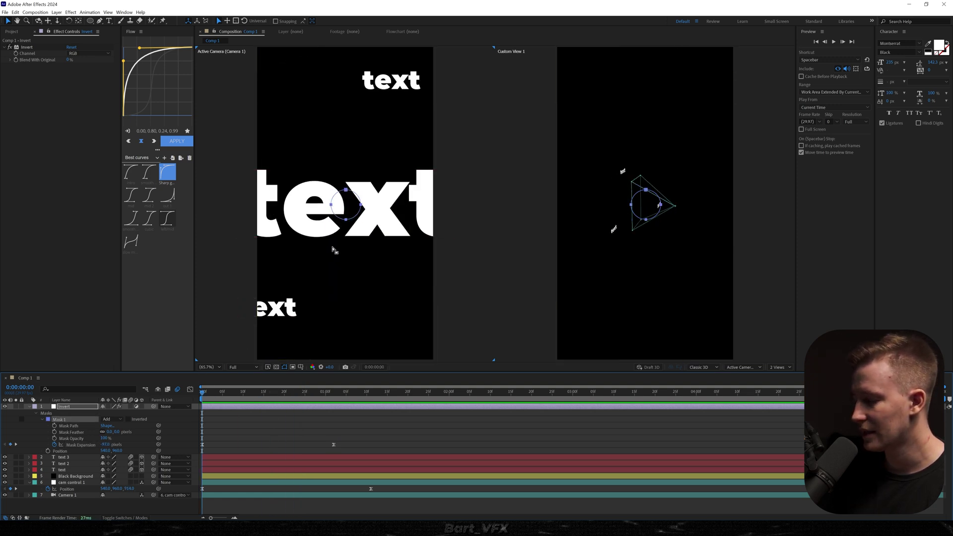
drag(351, 214, 294, 290)
key(space)
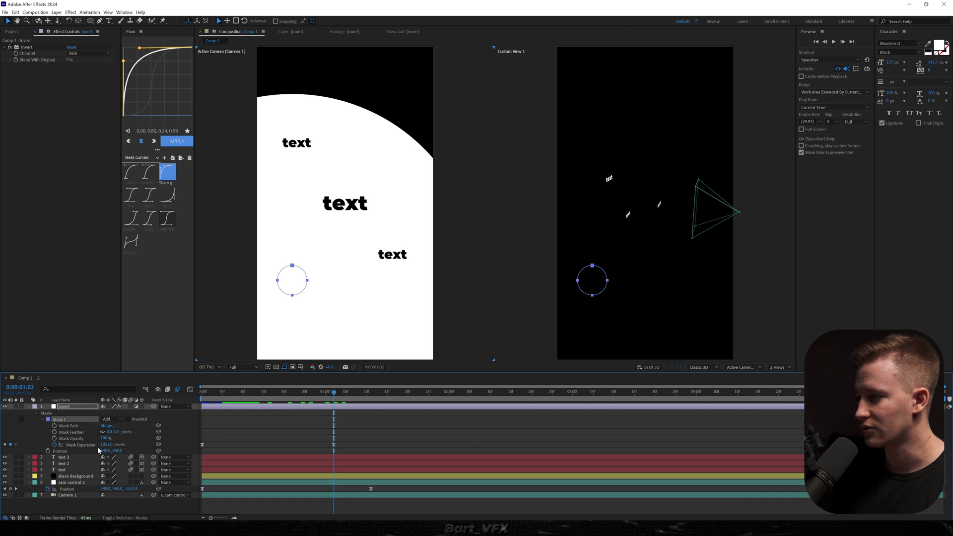
drag(106, 445, 377, 432)
Preview the inversion spreading from the lower-left circle, replaying it from the start.
drag(318, 395, 215, 397)
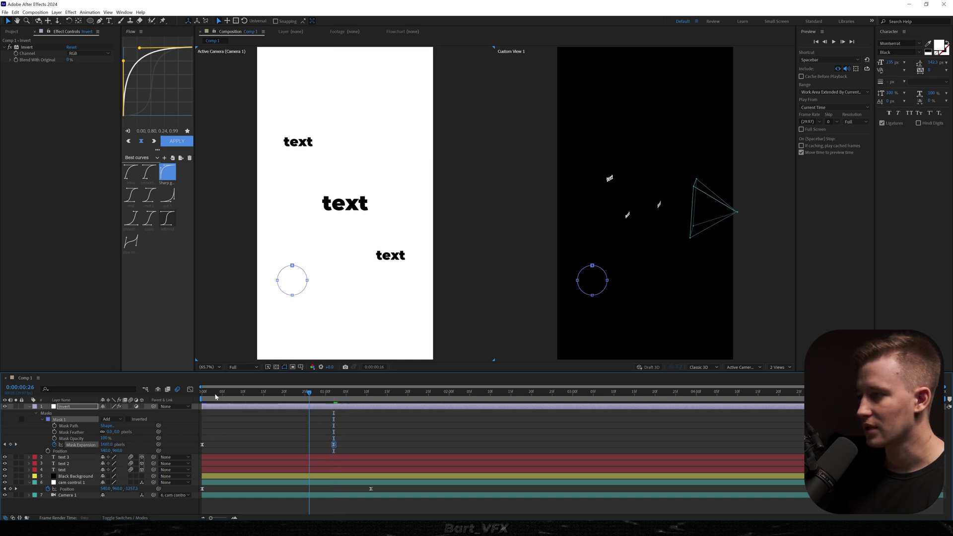
key(space)
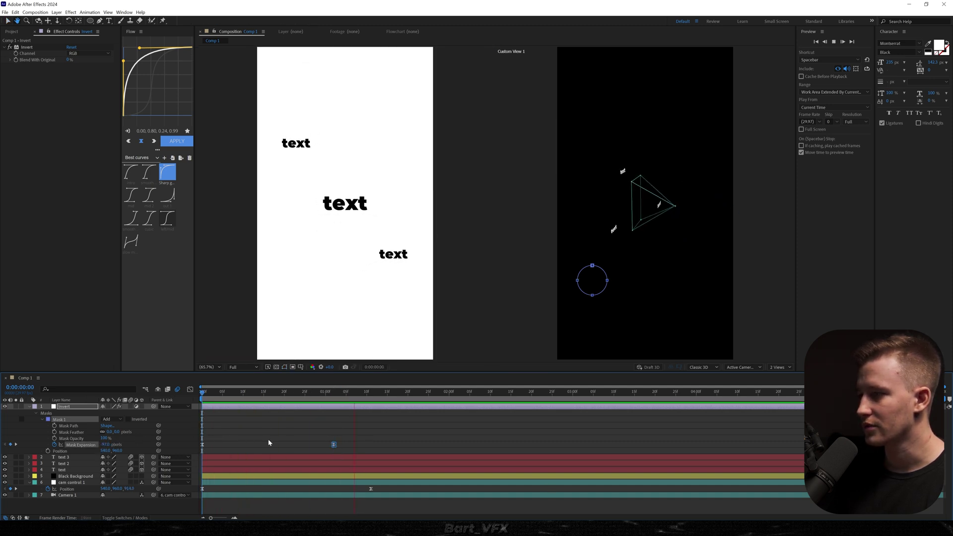
key(space)
drag(268, 394, 201, 395)
key(space)
Move the circular mask to the upper-right of the composition and raise its expansion at 0:00:01:02 until the frame is fully covered.
click(223, 393)
double_click(282, 291)
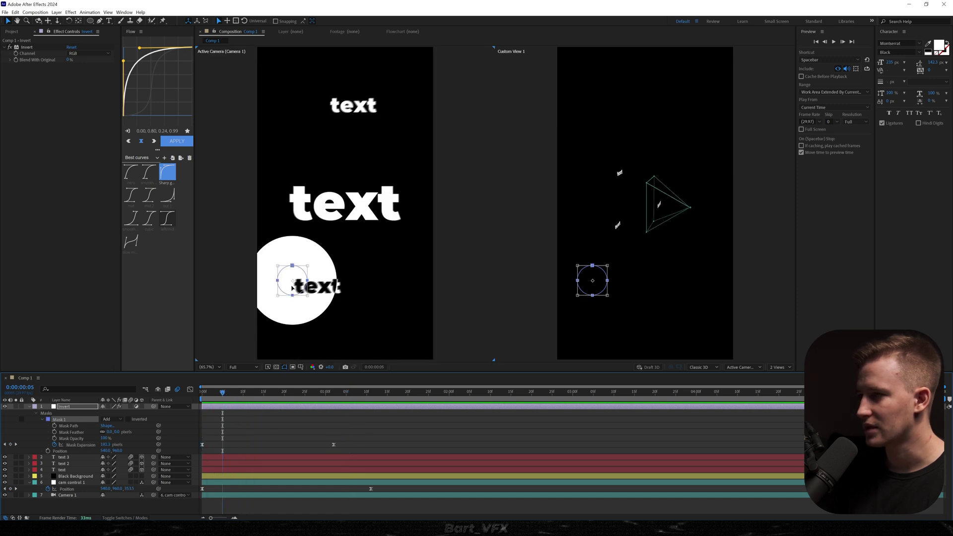
drag(292, 288, 391, 93)
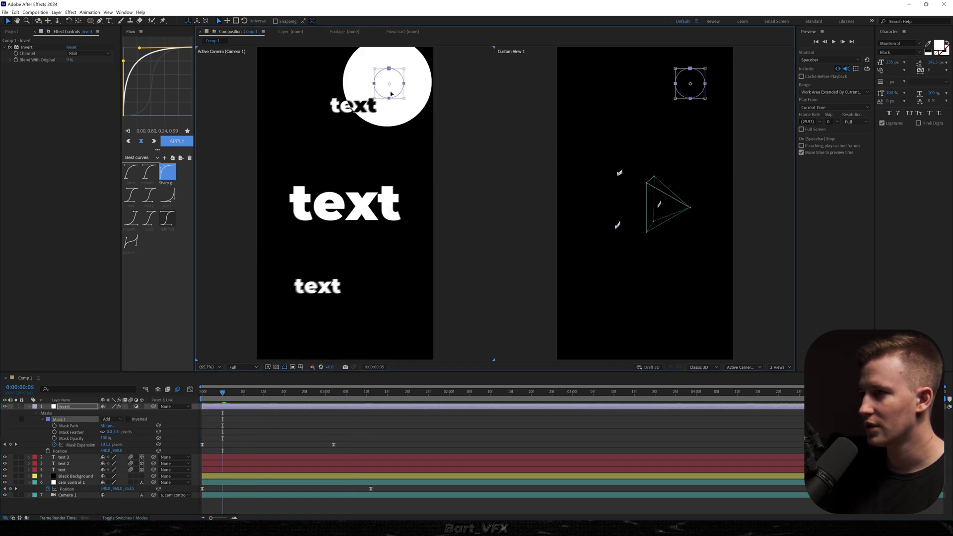
drag(223, 392, 334, 393)
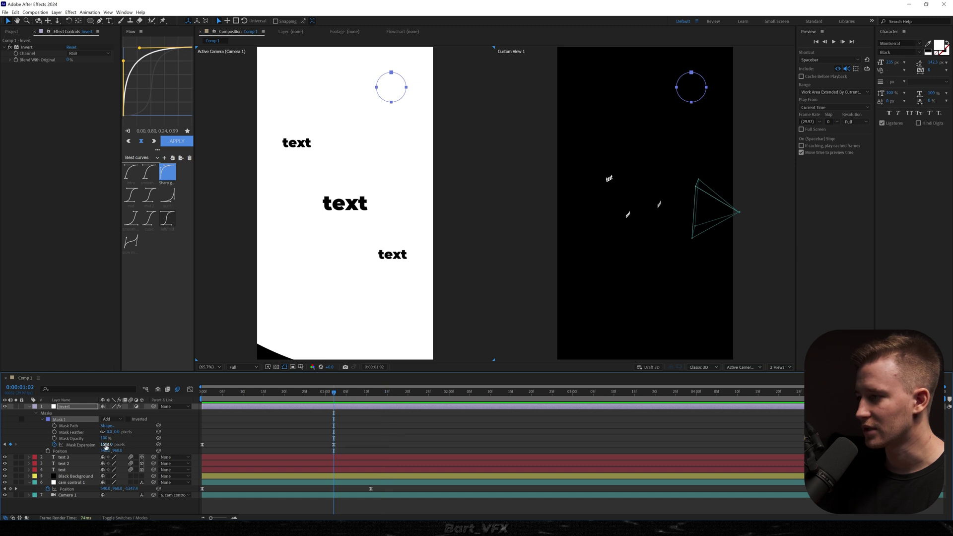
drag(105, 447, 127, 440)
click(344, 425)
Preview the inversion spreading from the upper-right circle.
key(Home)
key(space)
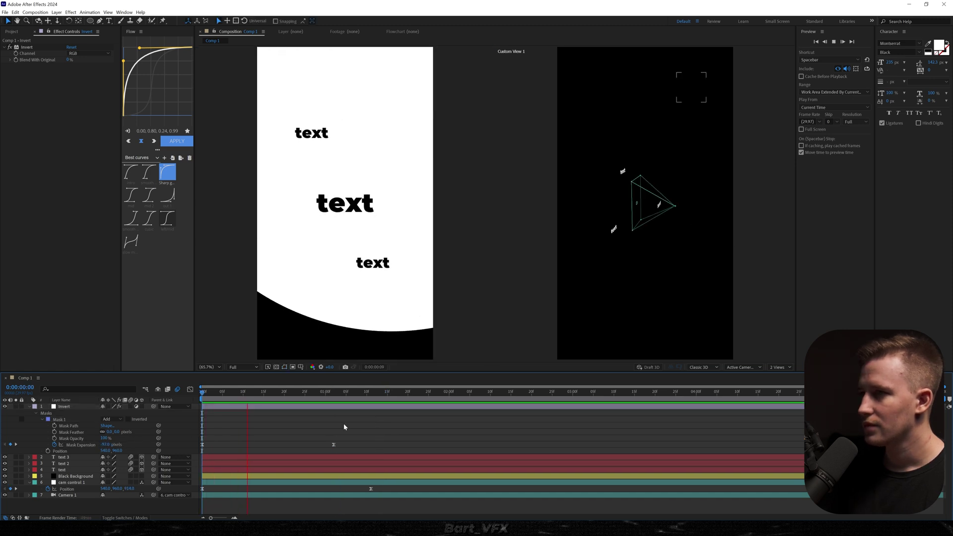
key(space)
drag(322, 395, 330, 396)
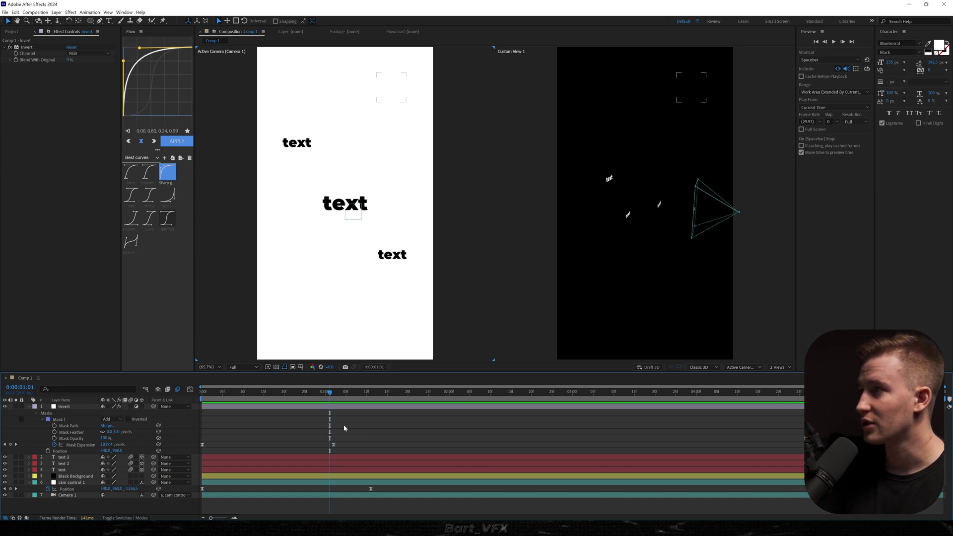
Replace the Invert layer's circular mask with a small polygon mask beside the middle text, drawn with the Polygon tool.
click(56, 425)
key(p)
click(90, 21)
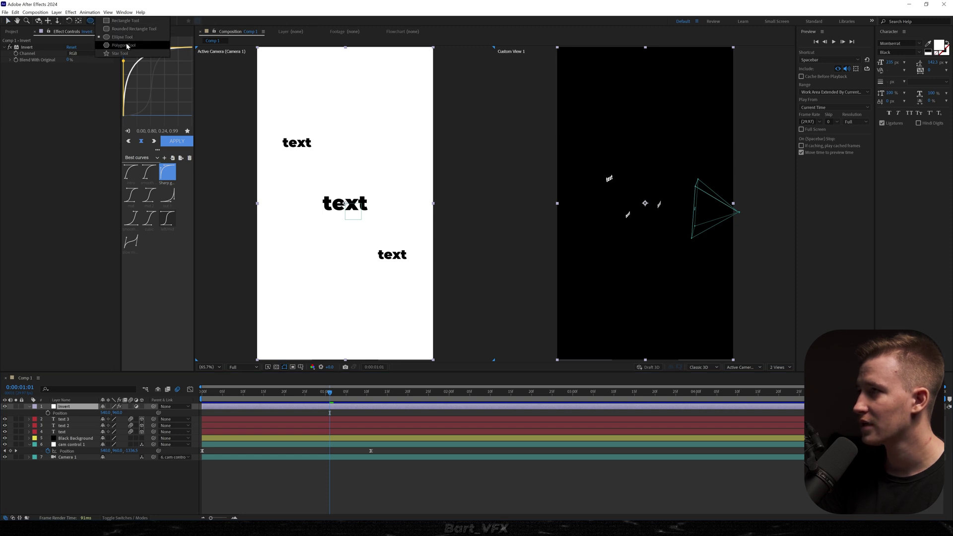
drag(295, 182, 318, 197)
drag(318, 197, 318, 202)
Keyframe the polygon's mask path at 0:00:01:01, scaled up from its centre to cover the whole composition.
click(66, 406)
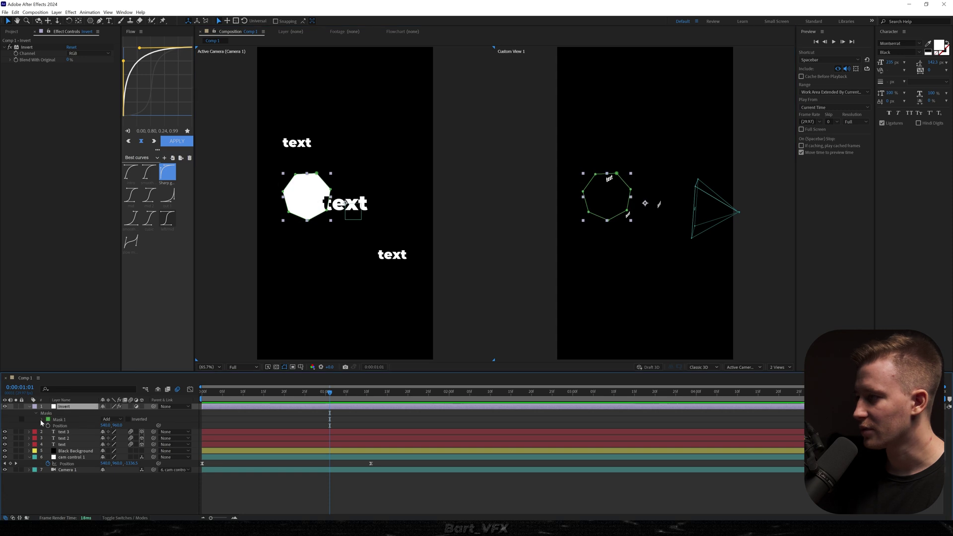
click(42, 419)
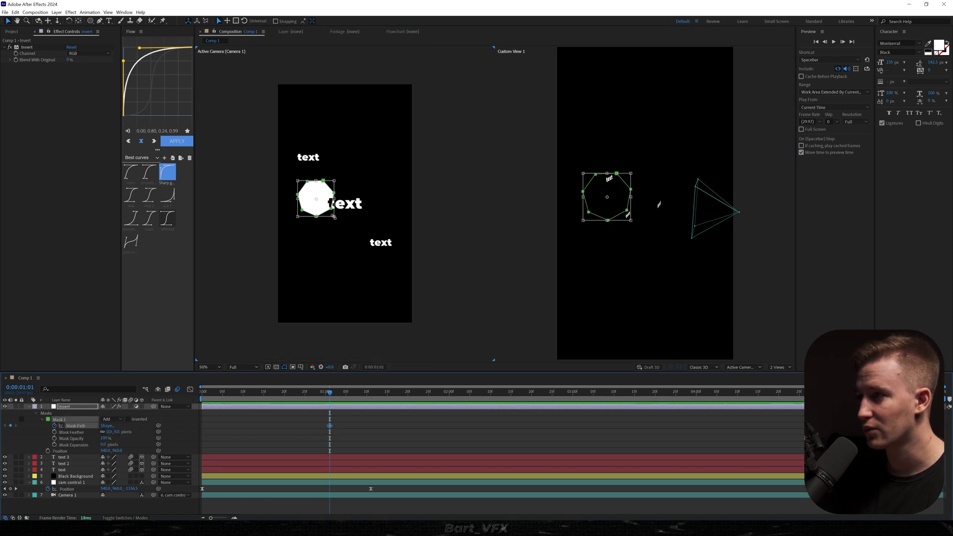
drag(334, 216, 505, 411)
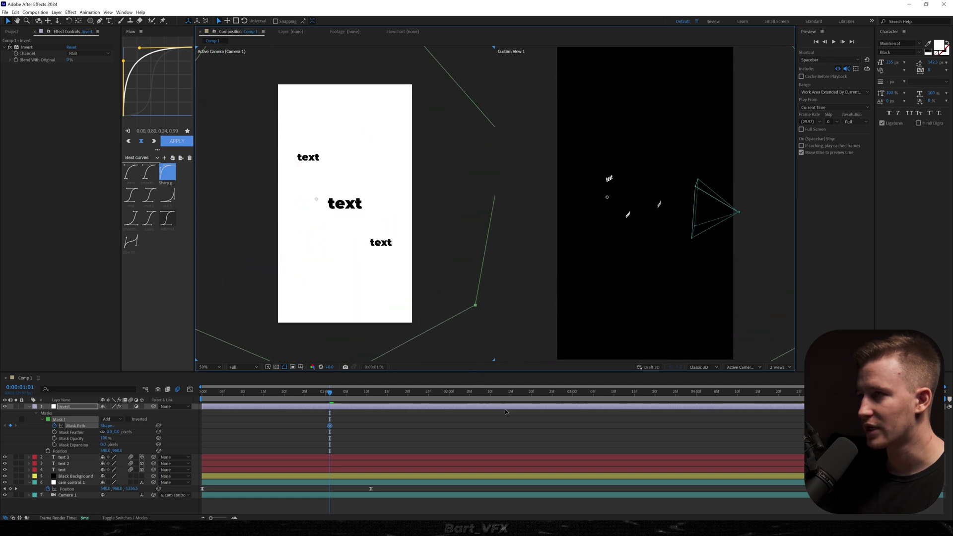
Shrink the polygon mask around its centre to a tiny point at the start frame to keyframe its hidden state.
drag(307, 399, 201, 401)
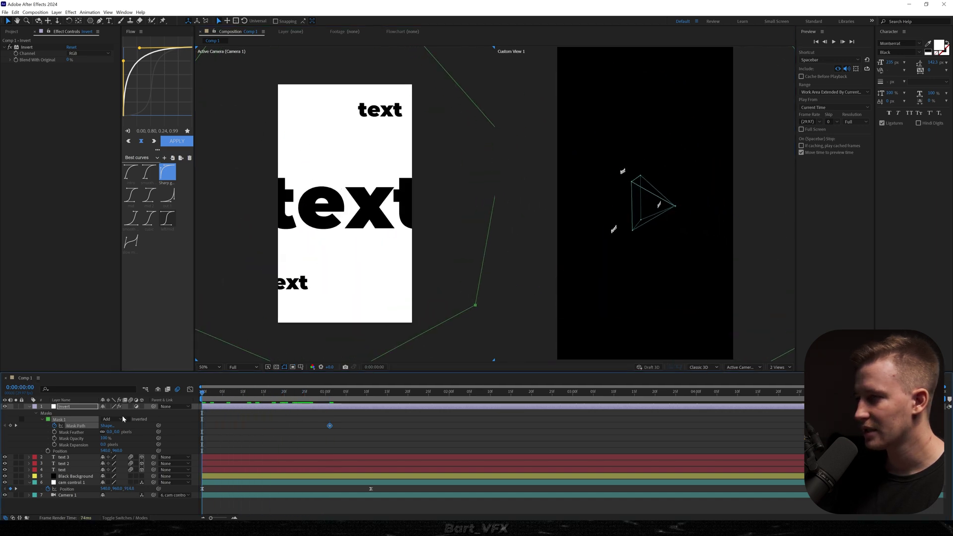
scroll(415, 290, down, 2)
key(comma)
scroll(386, 269, up, 1)
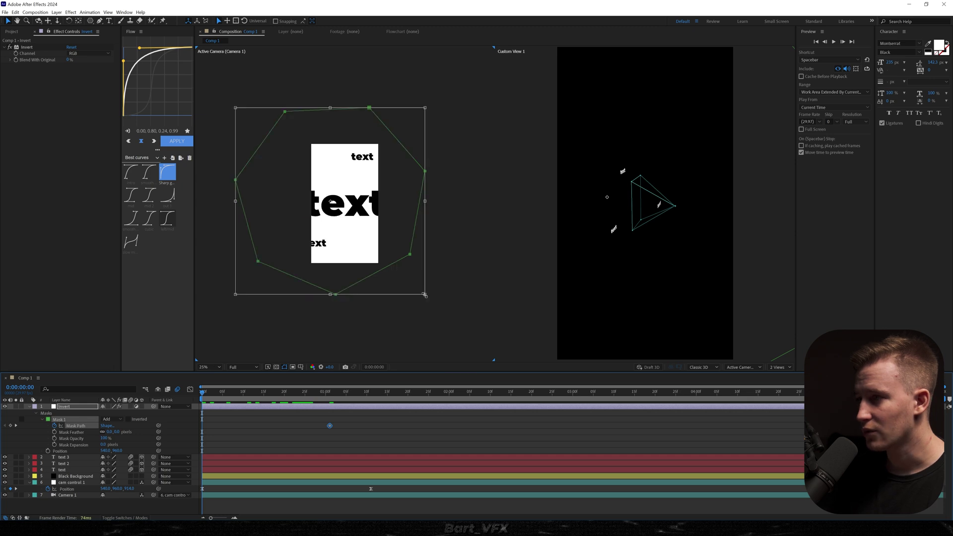
drag(425, 294, 334, 204)
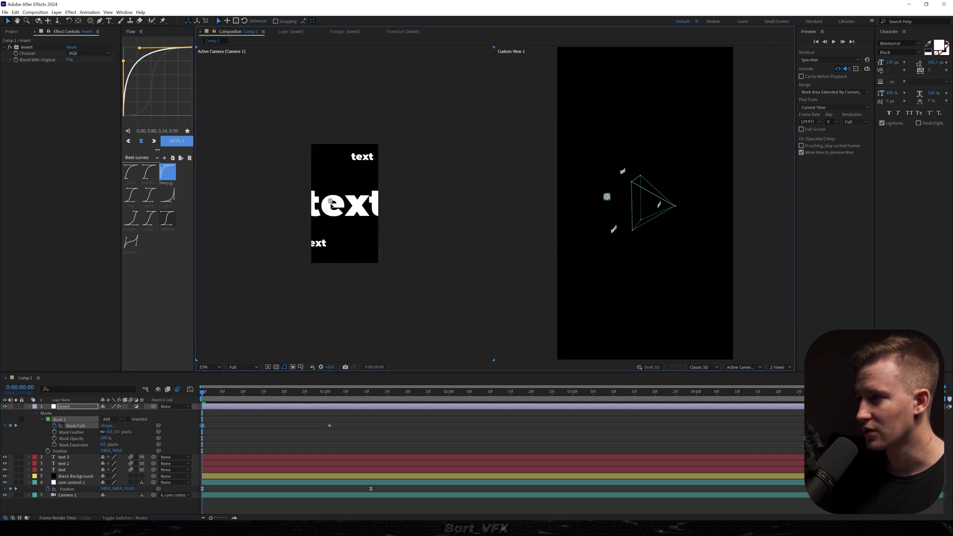
scroll(330, 201, up, 7)
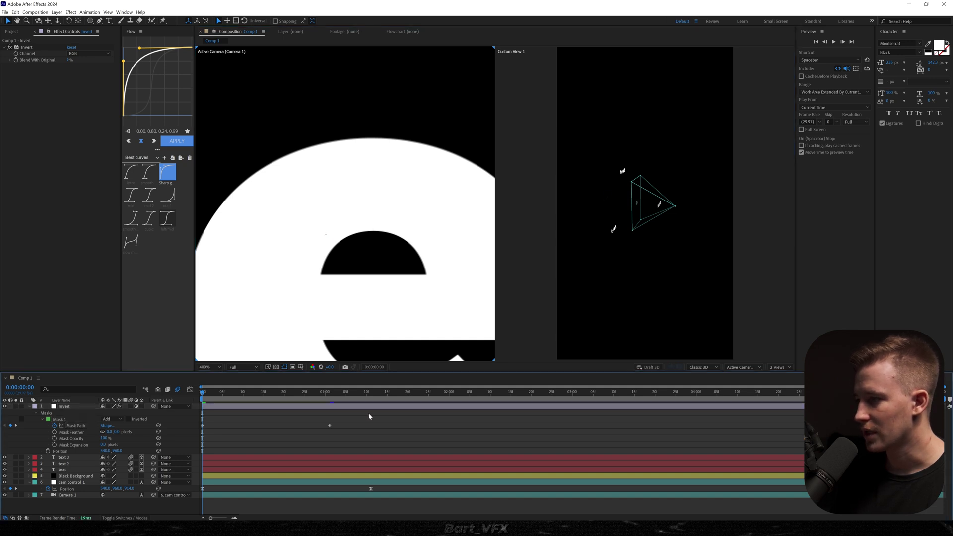
Ease the mask path keyframes and lengthen the end keyframe's influence in the speed graph so the growth slows gradually.
drag(370, 413, 219, 436)
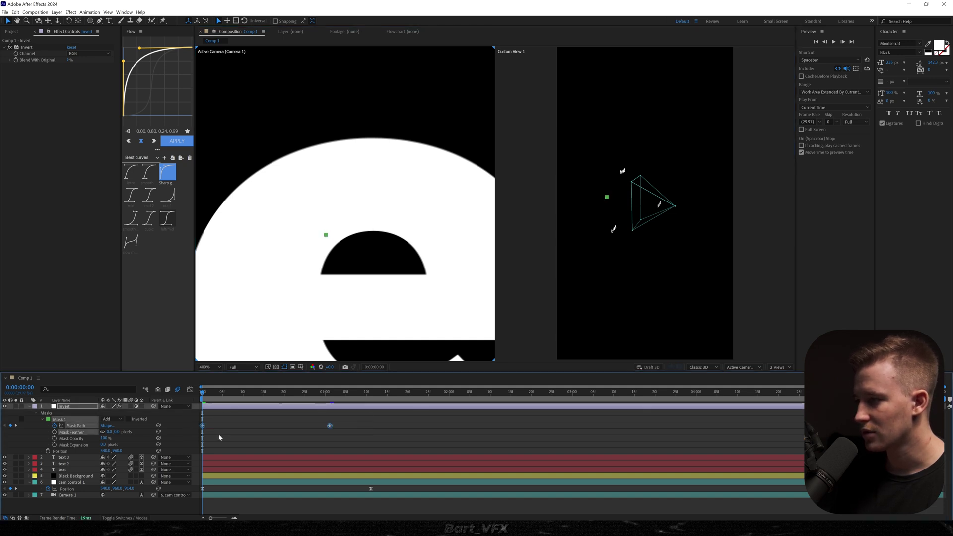
click(190, 390)
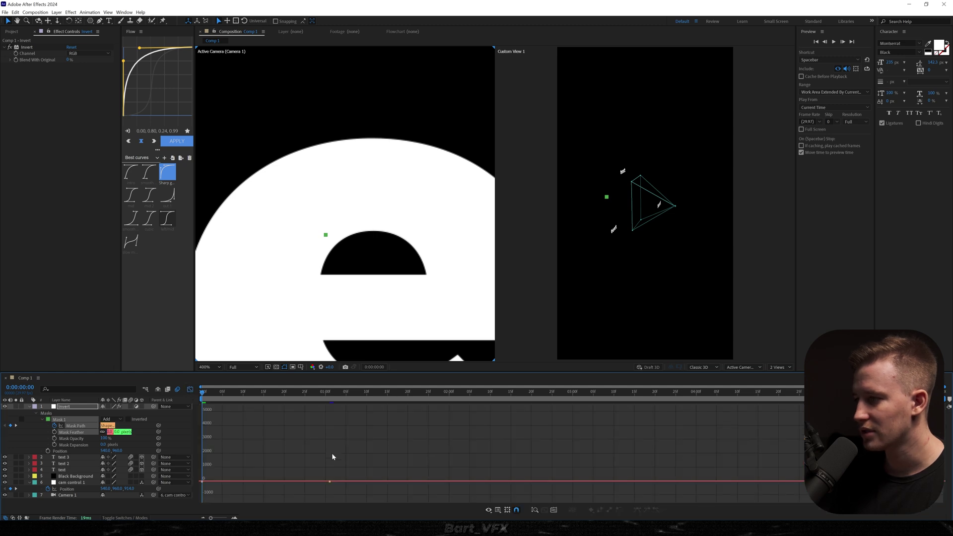
click(555, 511)
drag(463, 461, 290, 488)
Preview the eased polygon inversion and enable motion blur on the Invert layer.
key(space)
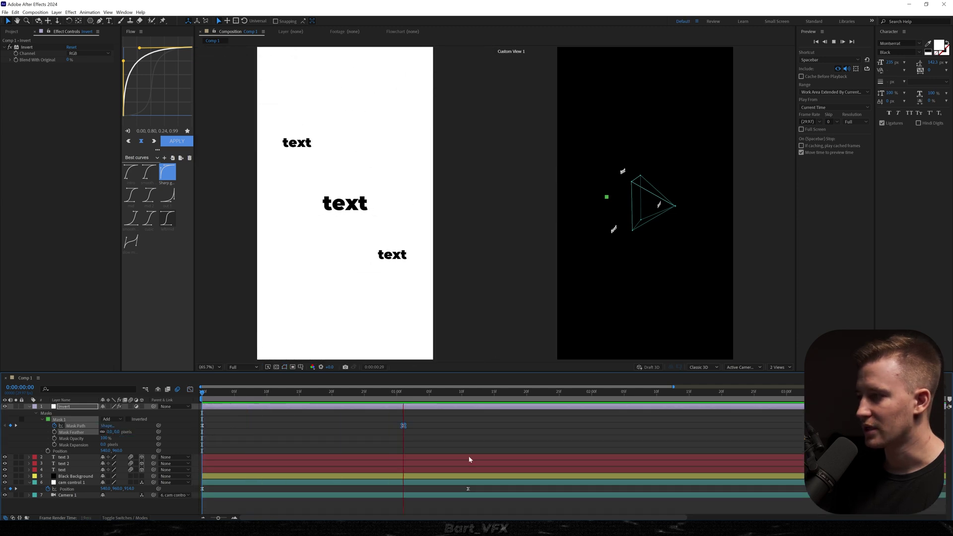
key(space)
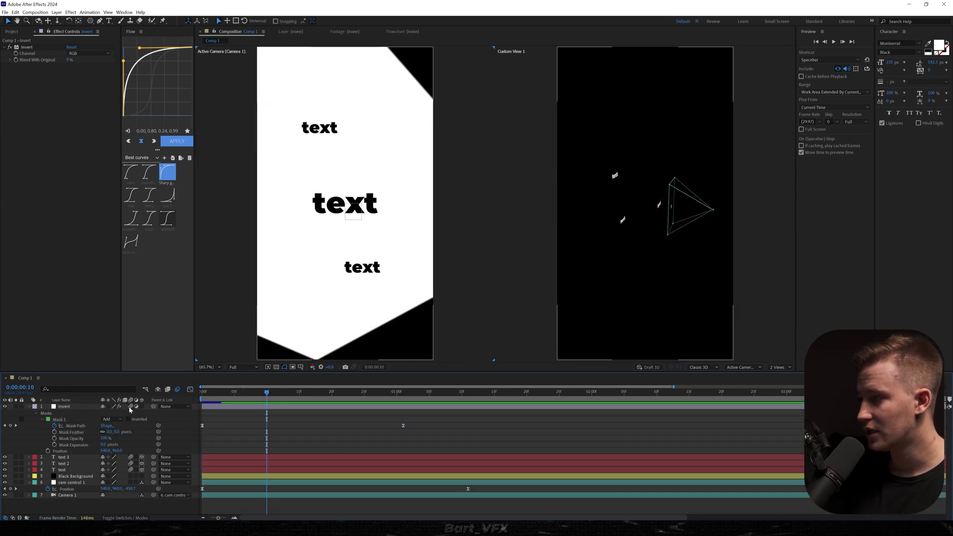
click(129, 407)
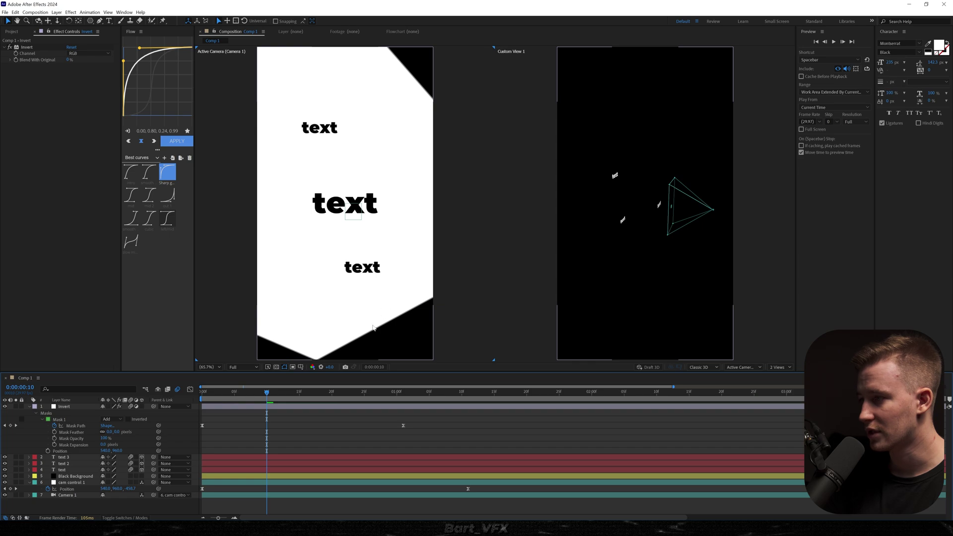